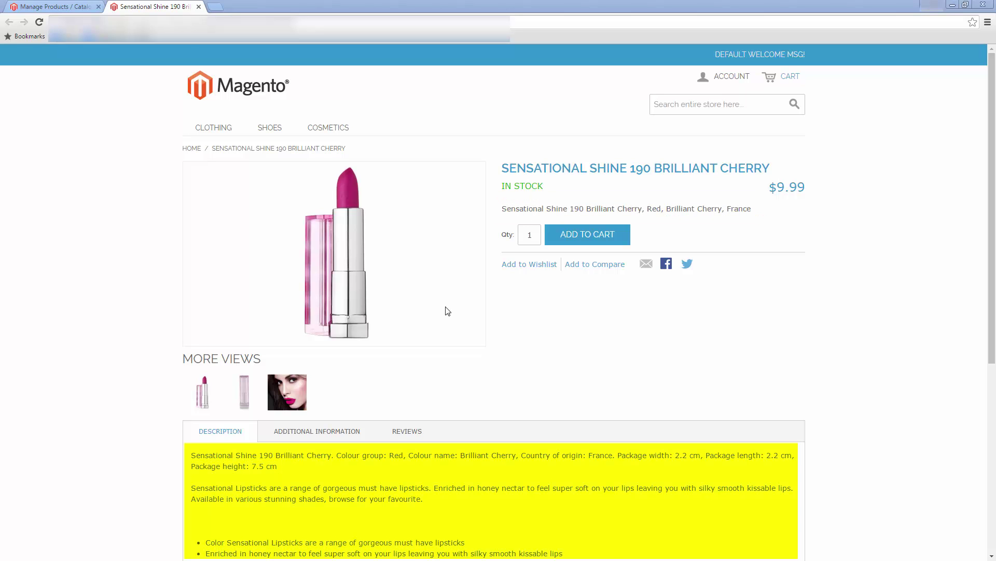
Show the lipstick's Additional Information tab and cycle through its three More Views photos
left_click(335, 438)
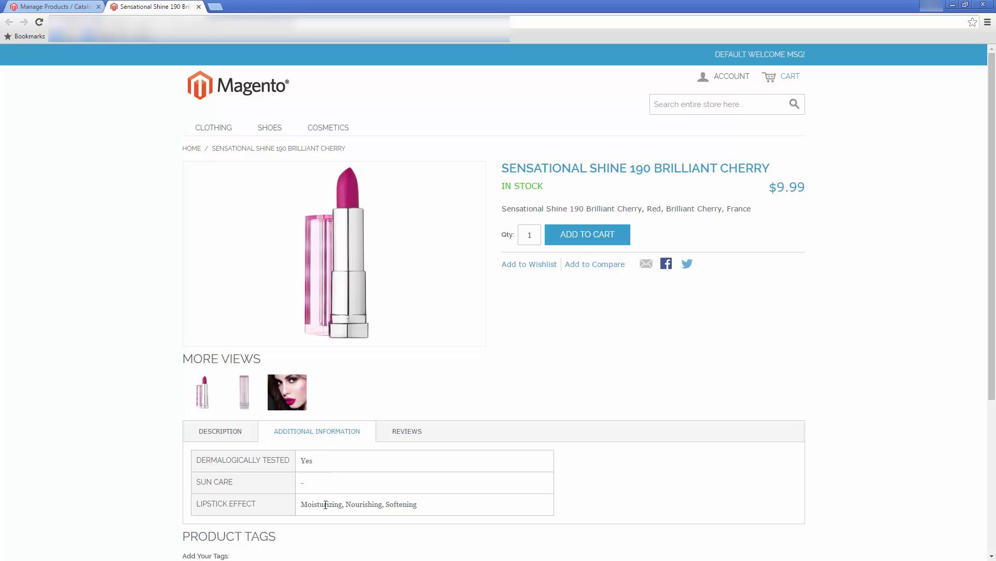
left_click(247, 405)
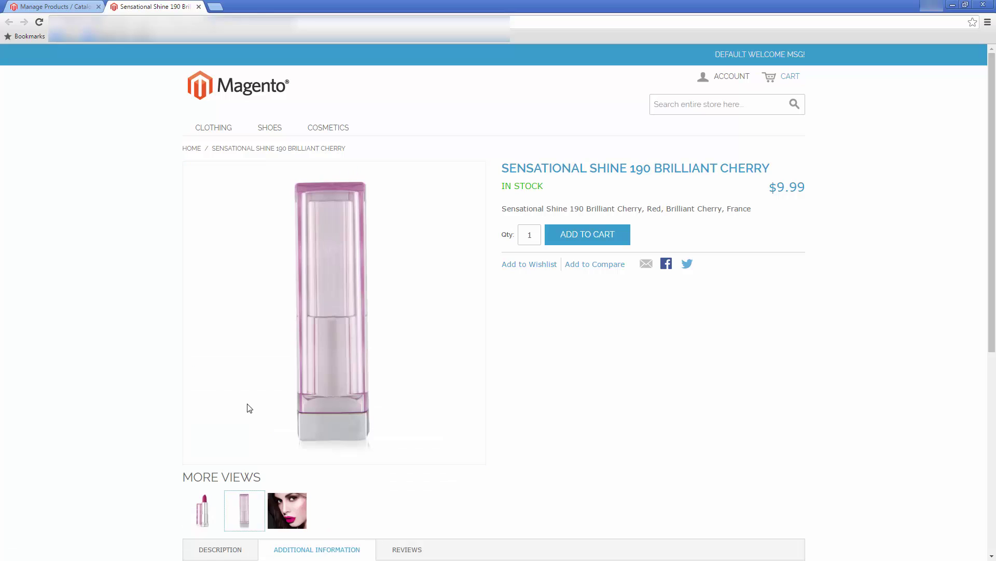
left_click(287, 510)
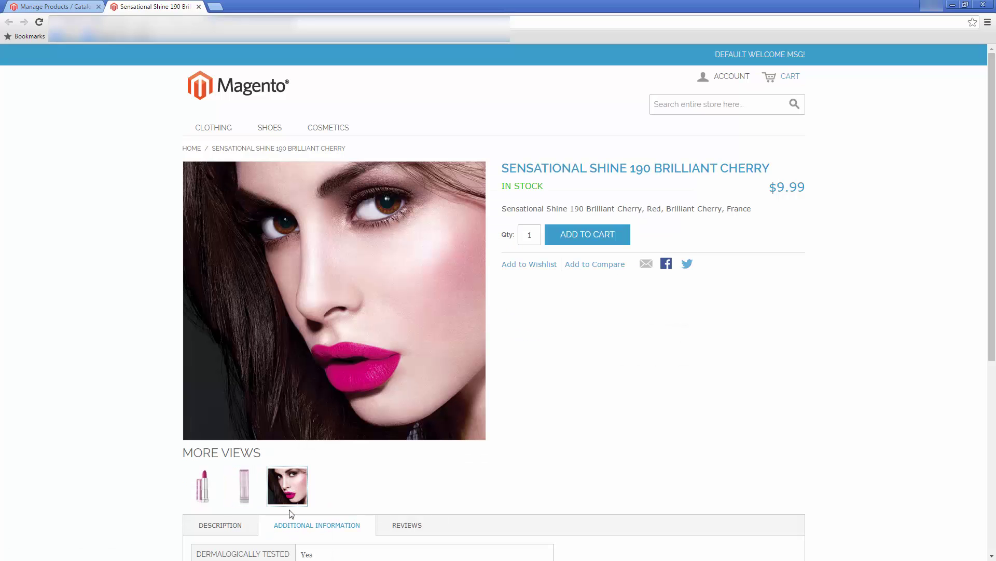
left_click(214, 493)
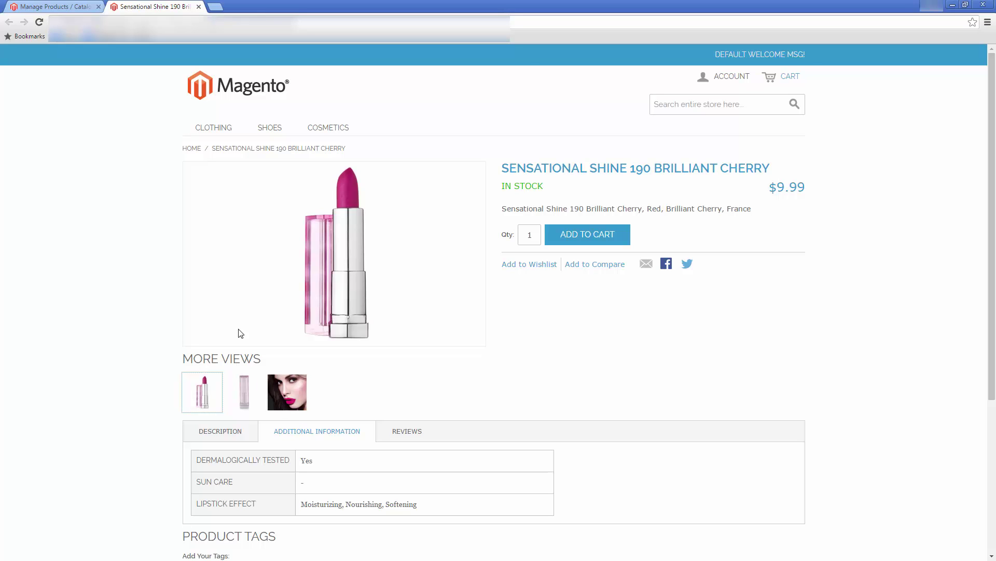
In the admin panel, open Manage Attributes and glance at the new-attribute form
left_click(52, 9)
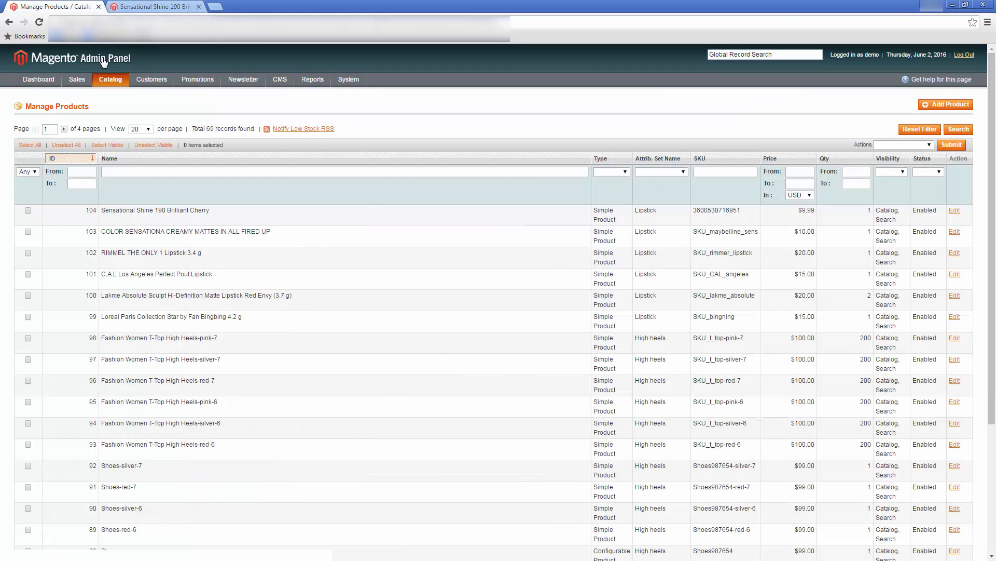
mouse_move(110, 79)
mouse_move(116, 119)
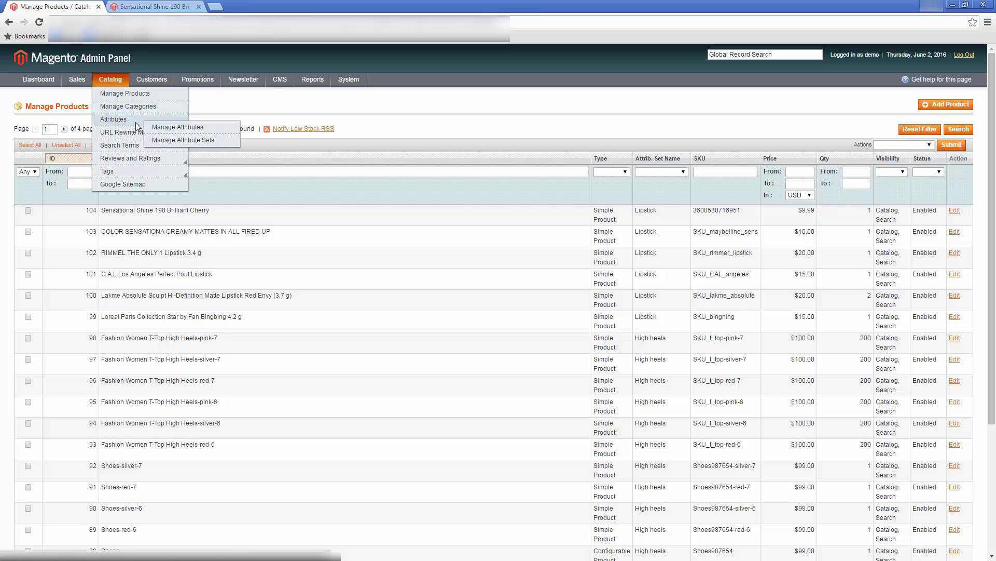
left_click(154, 128)
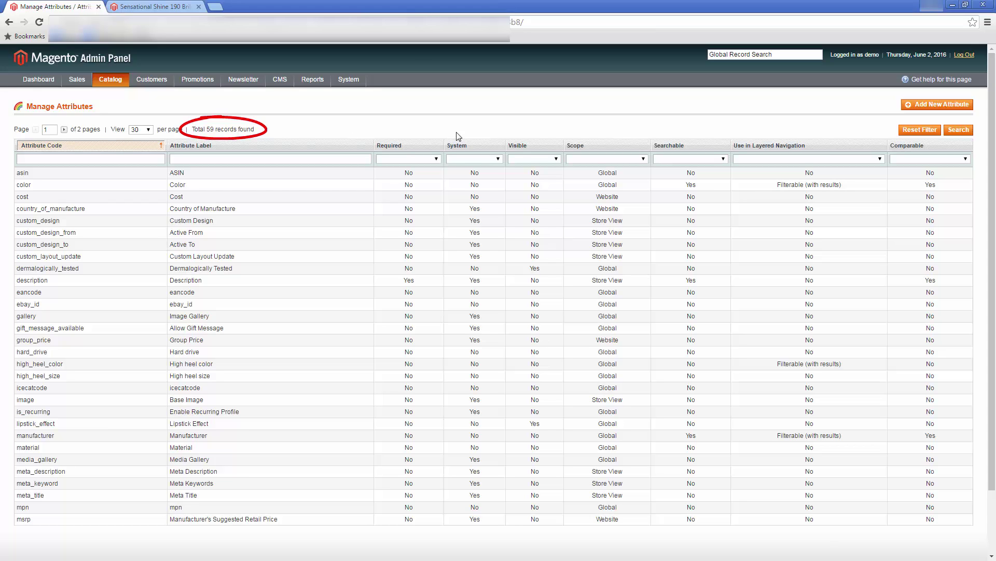
left_click(911, 107)
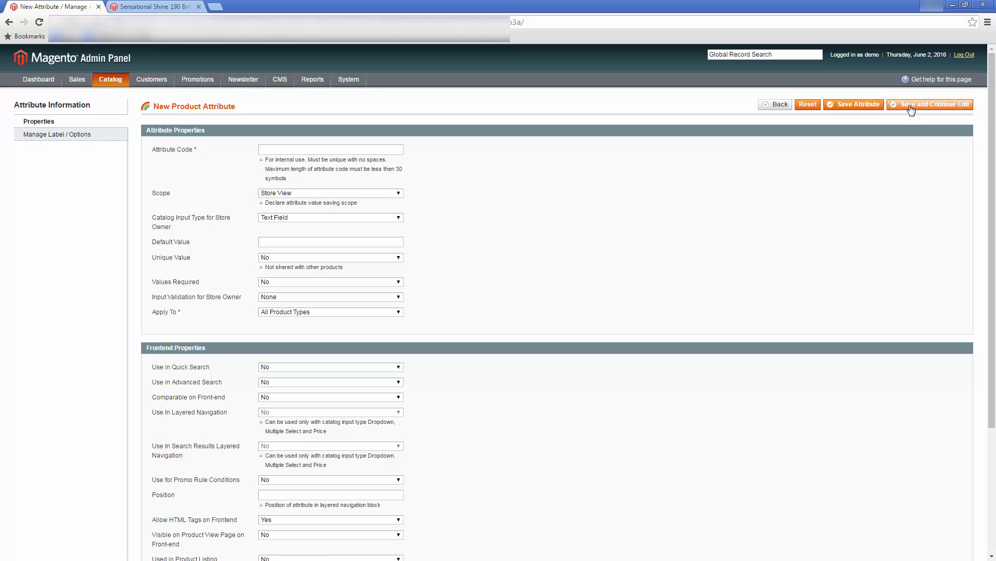
left_click(781, 105)
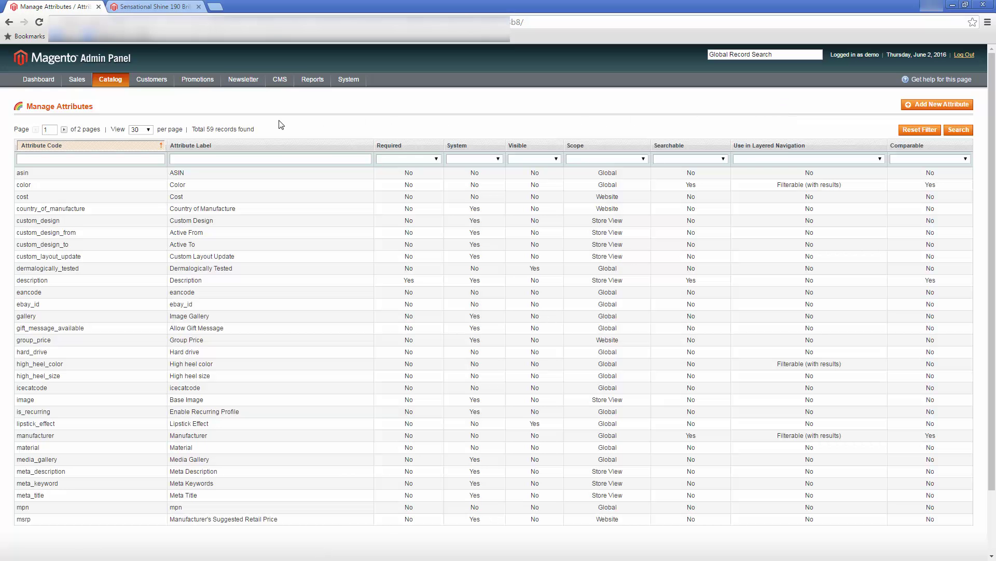
Open the Default set for editing from Manage Attribute Sets
mouse_move(110, 82)
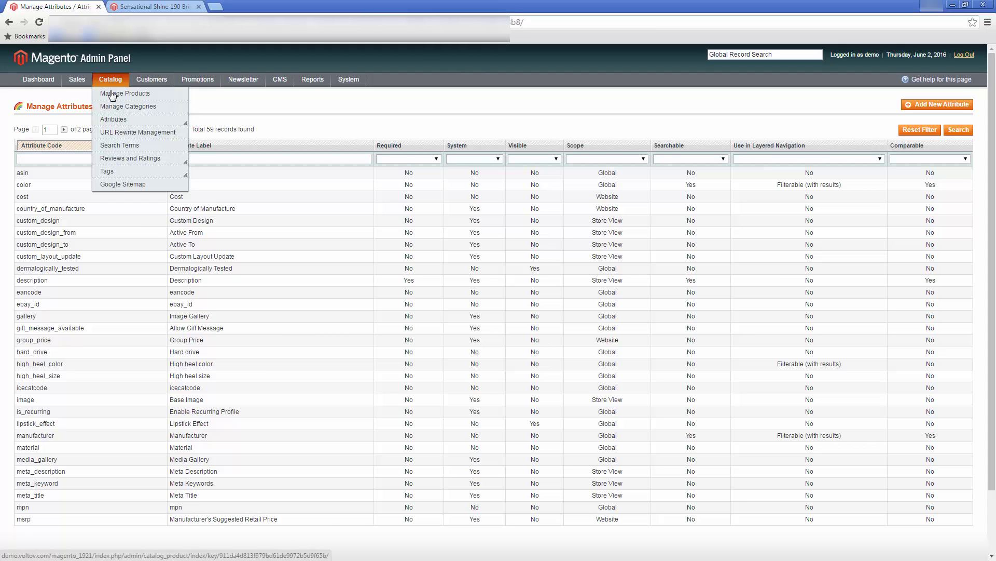
mouse_move(114, 120)
left_click(179, 140)
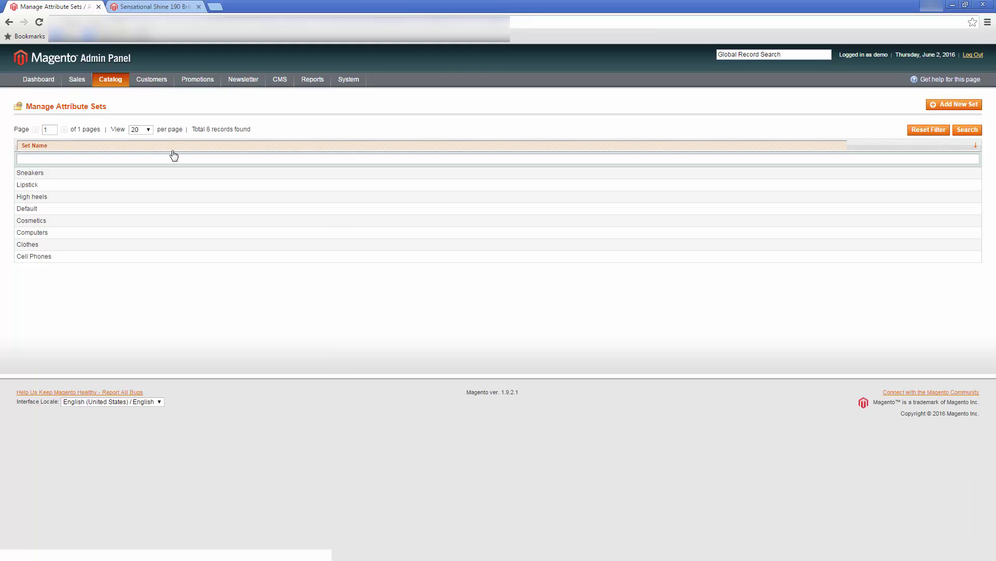
left_click(133, 208)
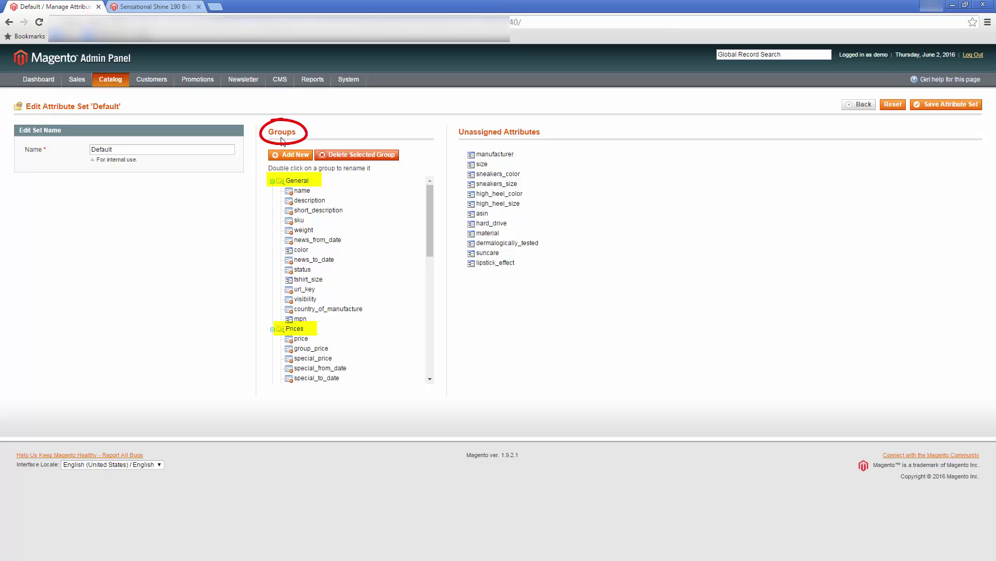
left_click(851, 107)
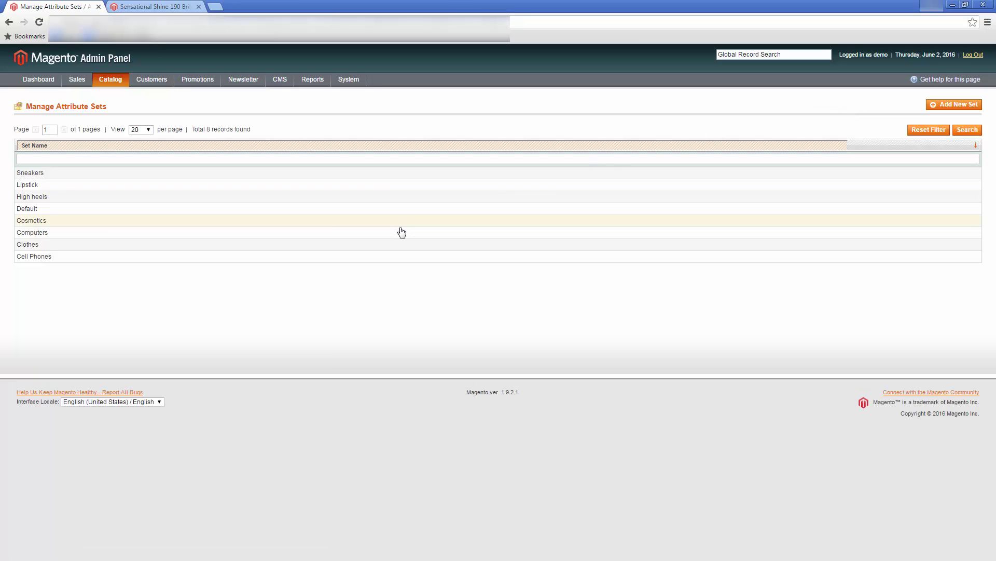
left_click(389, 239)
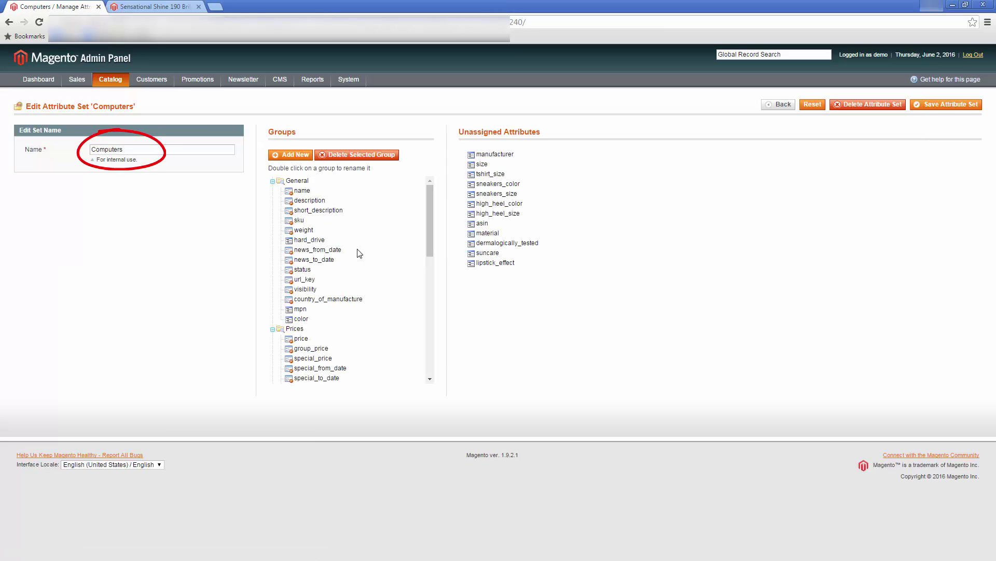
left_click(309, 240)
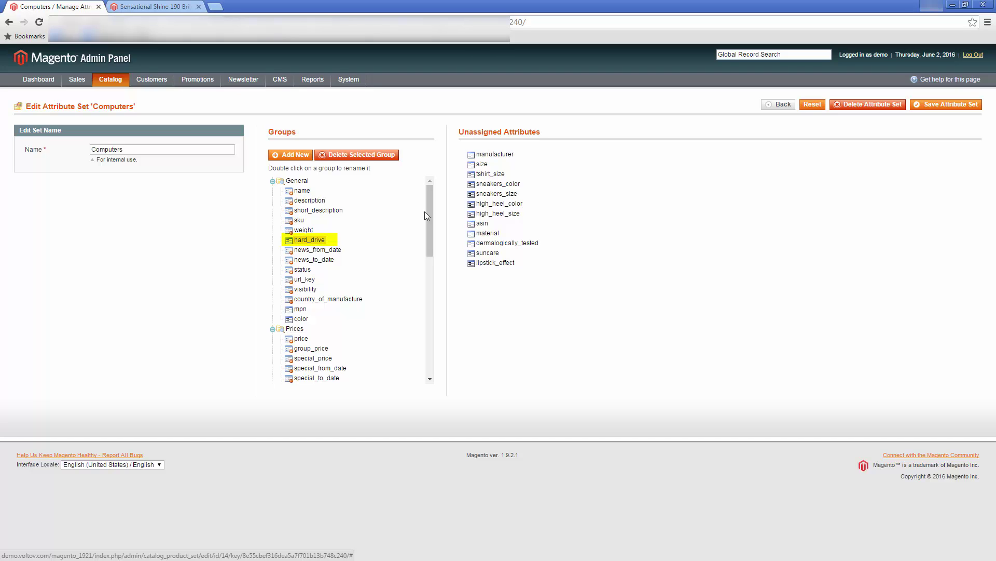
left_click(777, 106)
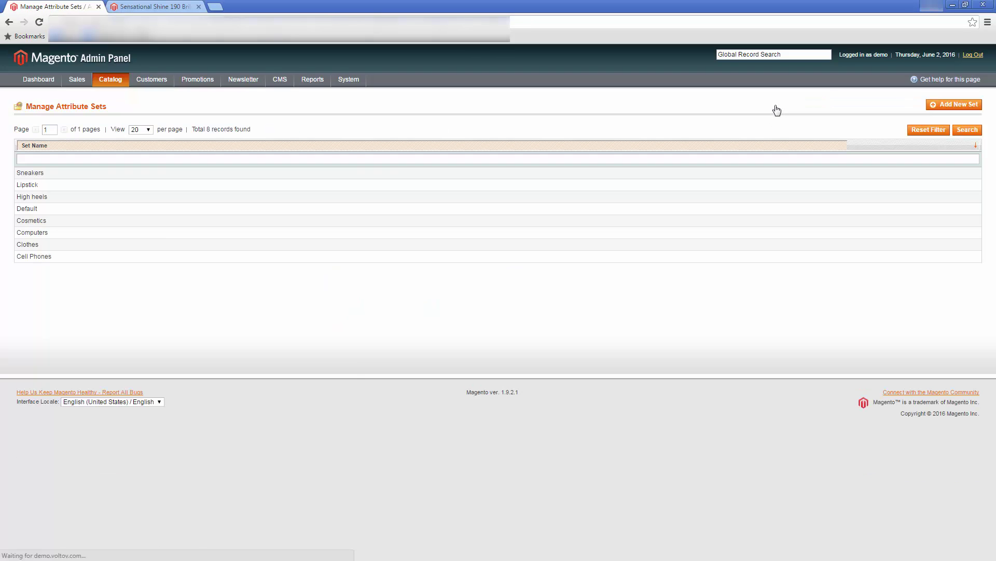
left_click(117, 225)
left_click(779, 104)
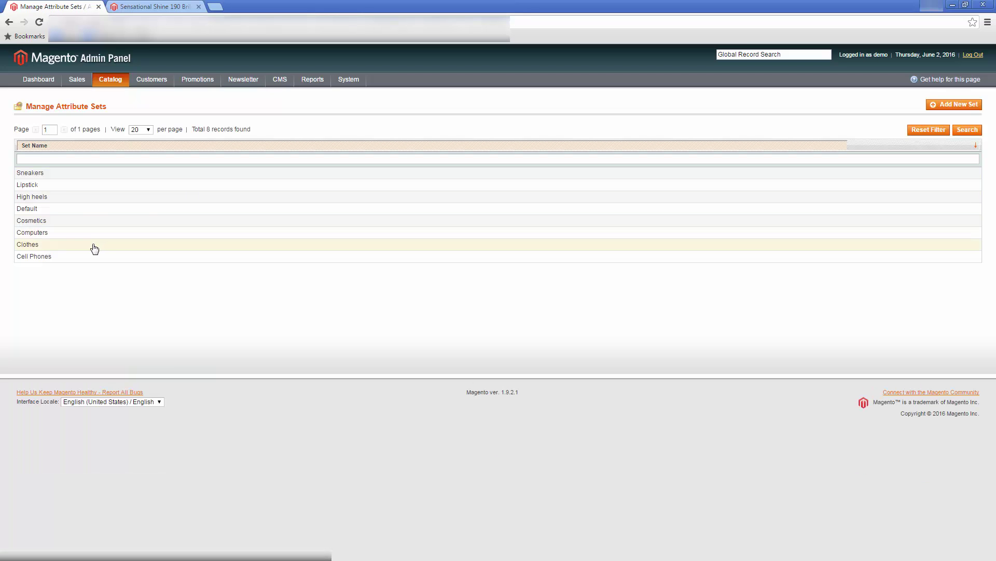
left_click(94, 249)
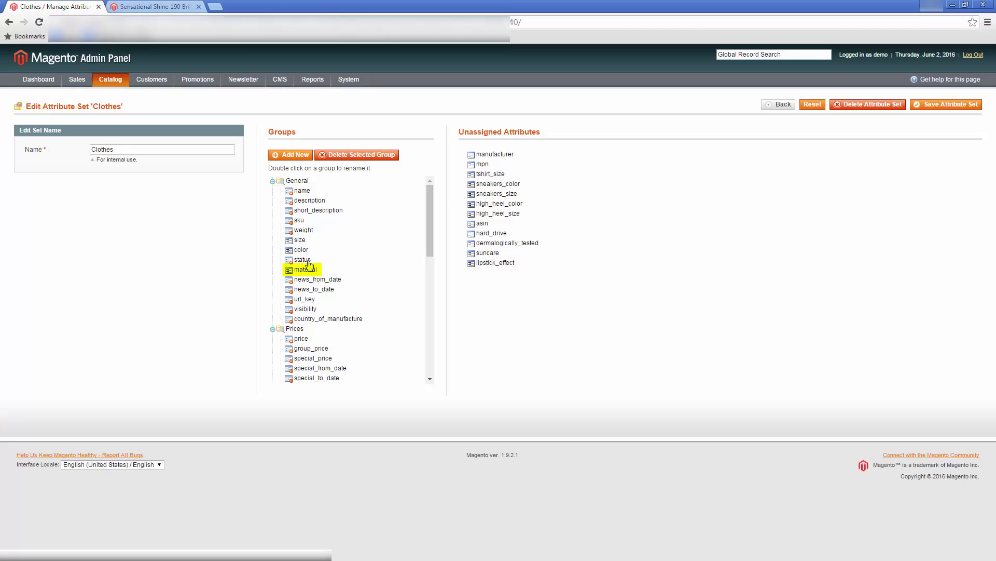
left_click(772, 107)
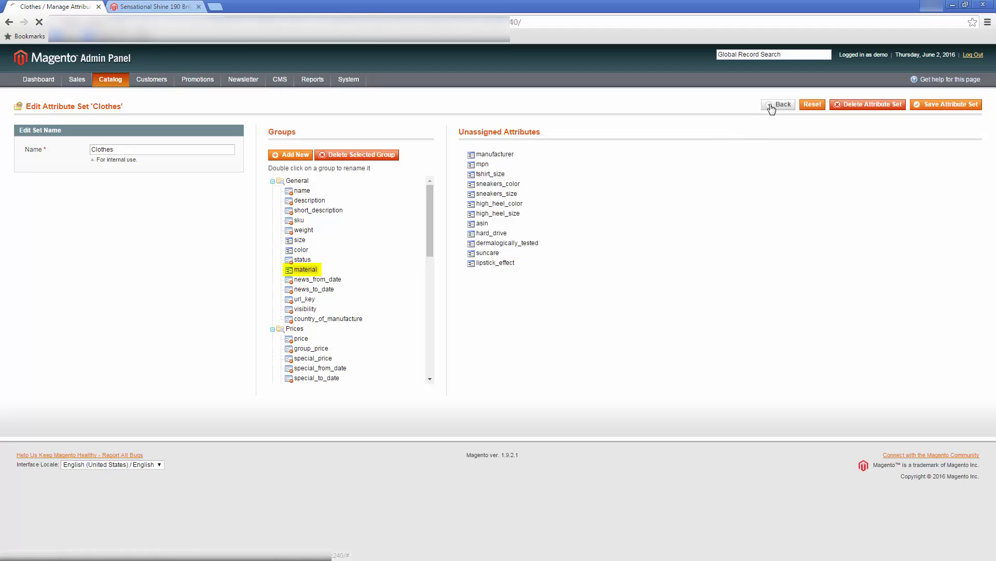
left_click(40, 263)
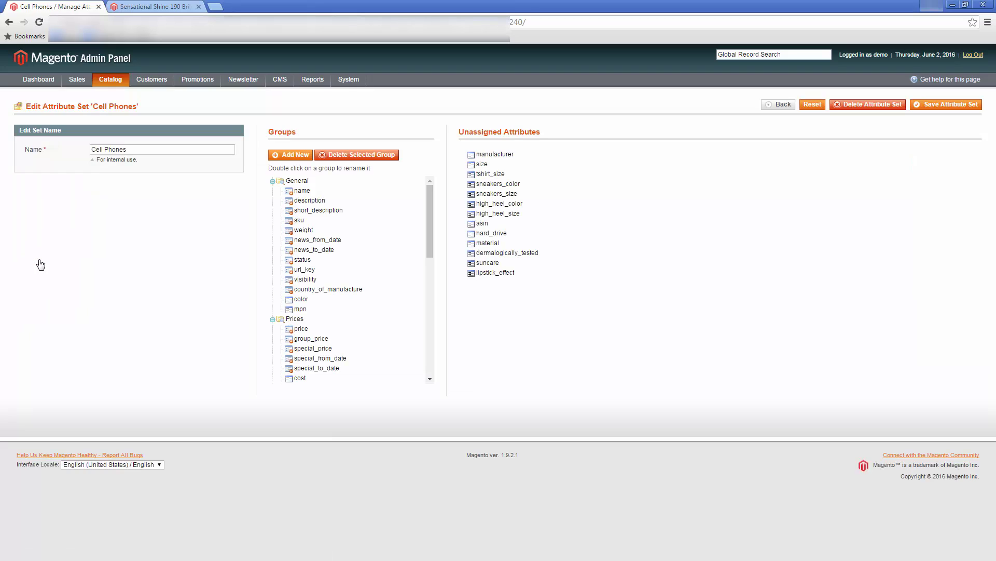
left_click(766, 106)
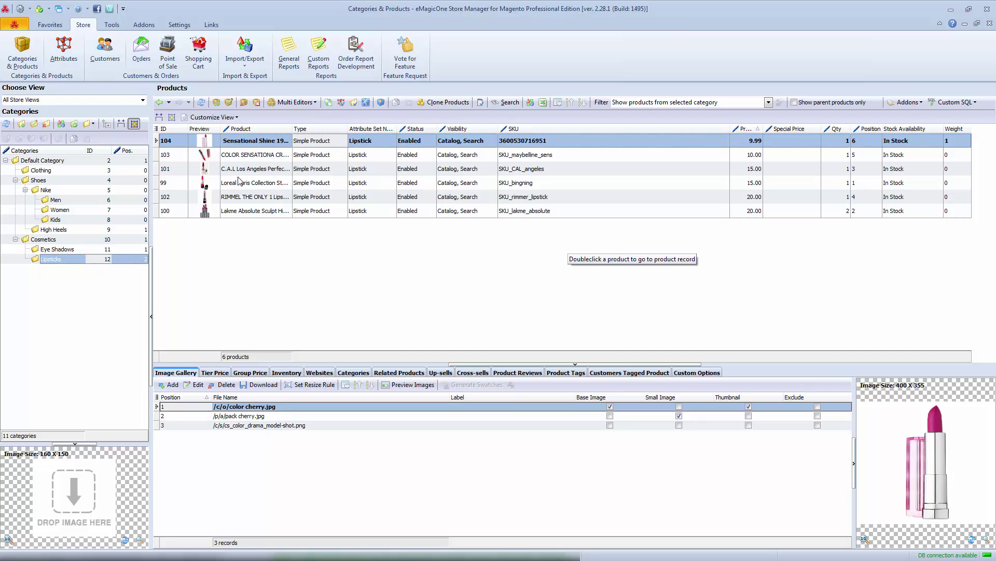
Open the Attribute Sets view from the Store ribbon's Attributes button
left_click(65, 58)
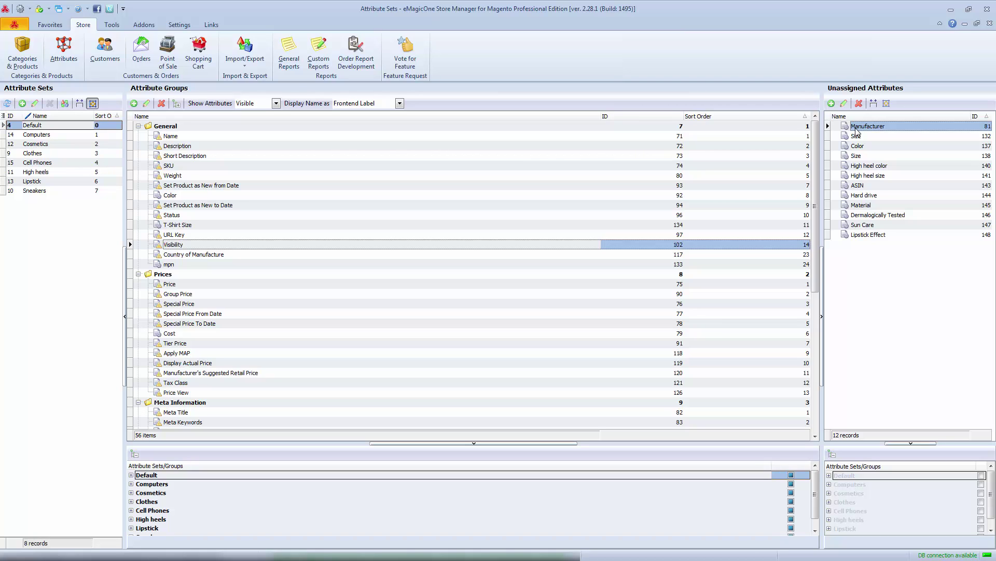
Drag Manufacturer into the Default set's General group and sort unassigned attributes by name
left_click_drag(855, 130, 182, 250)
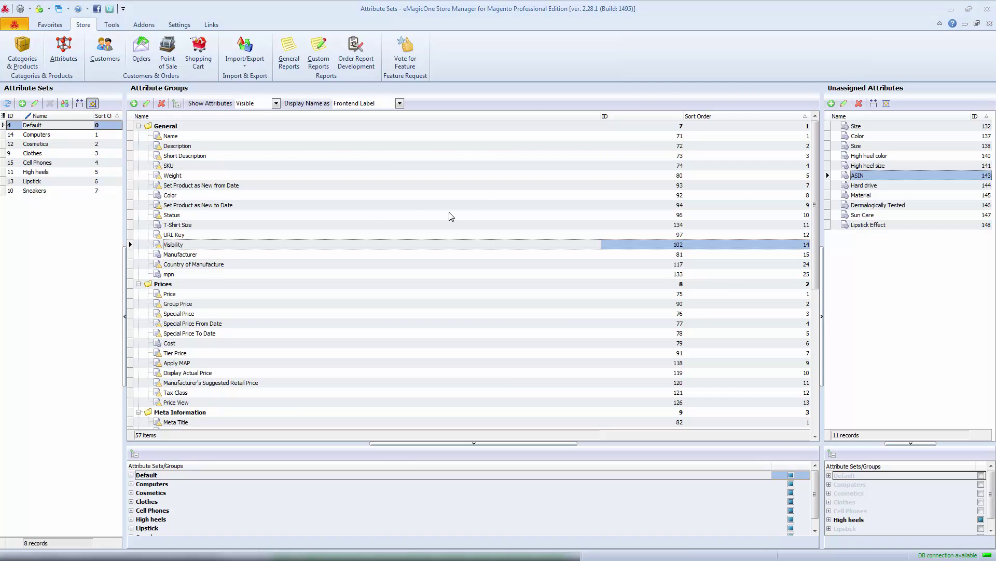
left_click(881, 116)
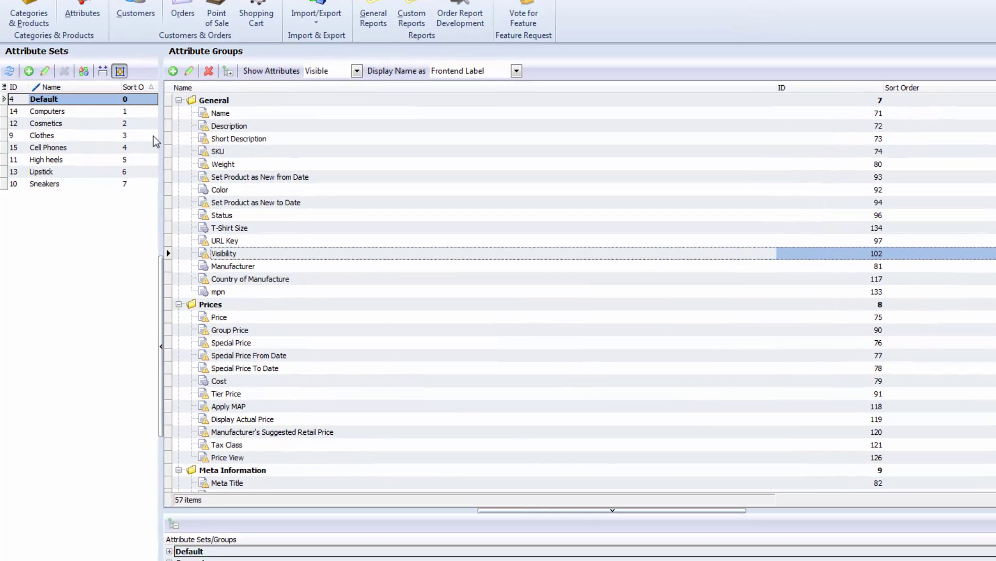
Add a new attribute set named Cameras, based on the Default set
left_click(29, 75)
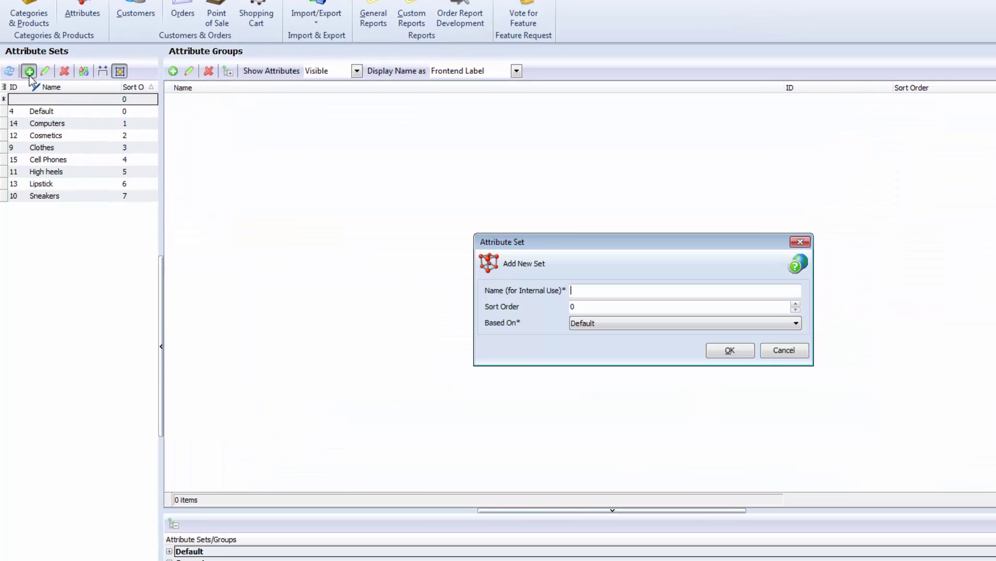
type("Cameras")
left_click(609, 321)
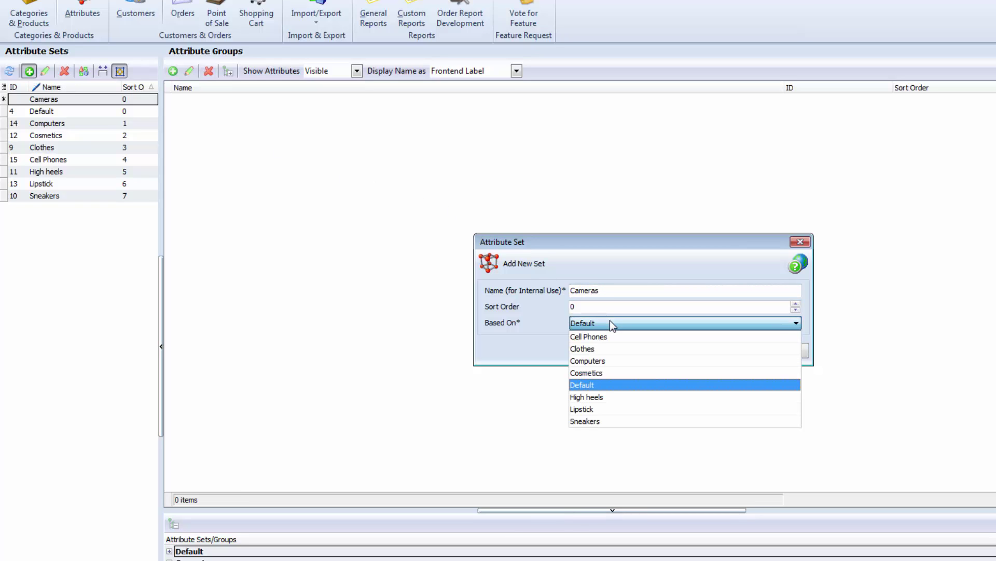
left_click(611, 384)
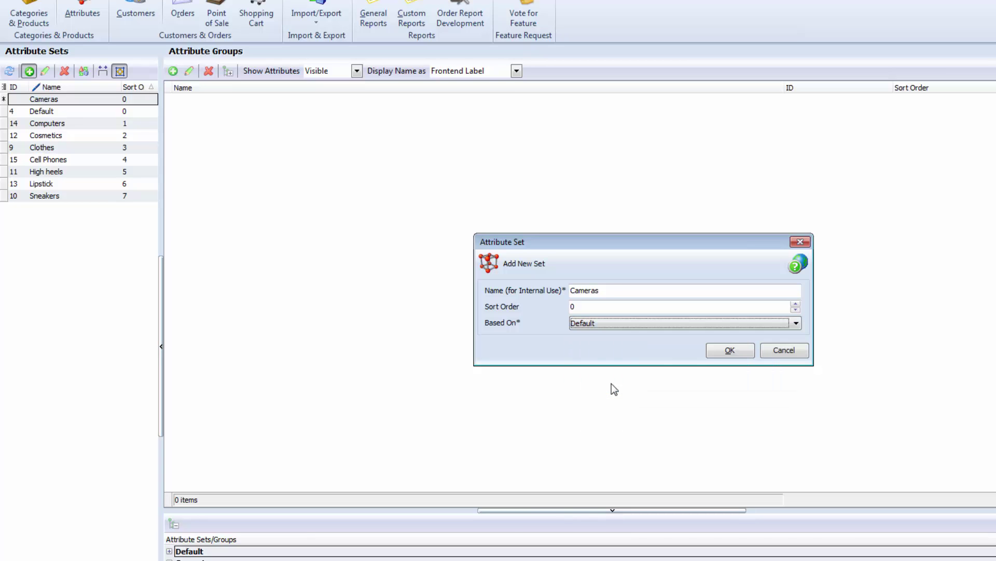
left_click(719, 351)
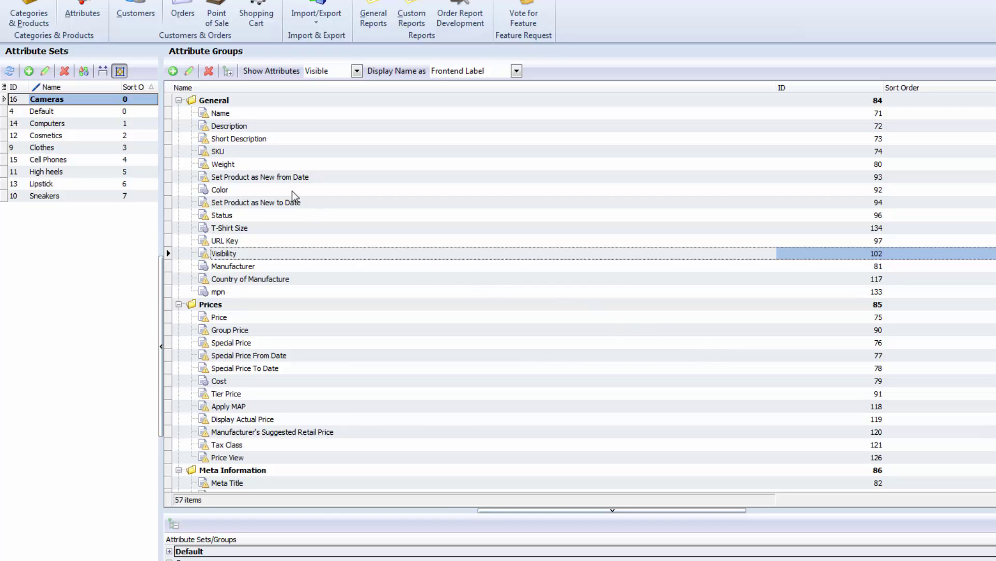
Add a 'Picture quality' attribute group to the Cameras set
left_click(173, 71)
type("Picture quality")
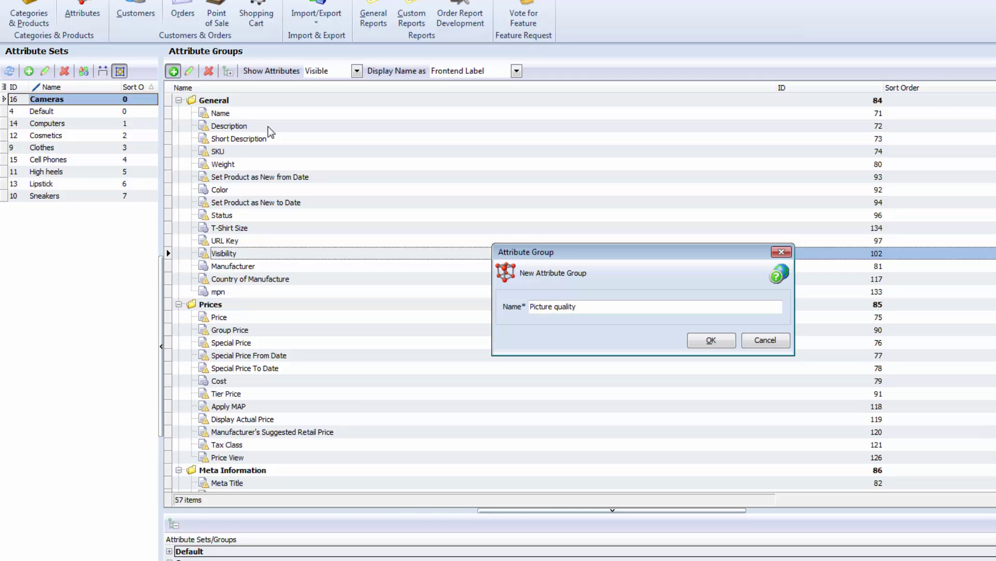
left_click(698, 340)
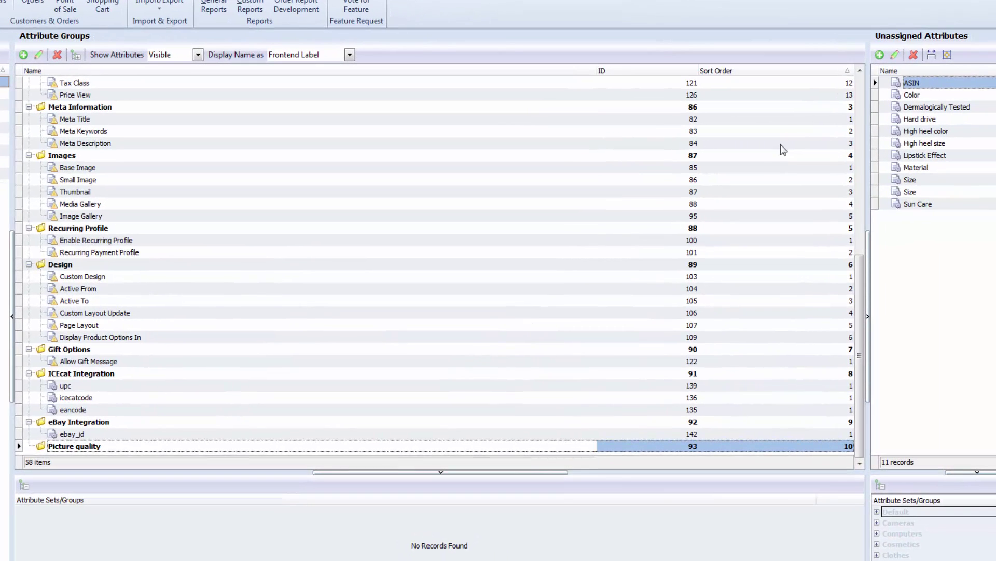
left_click(879, 55)
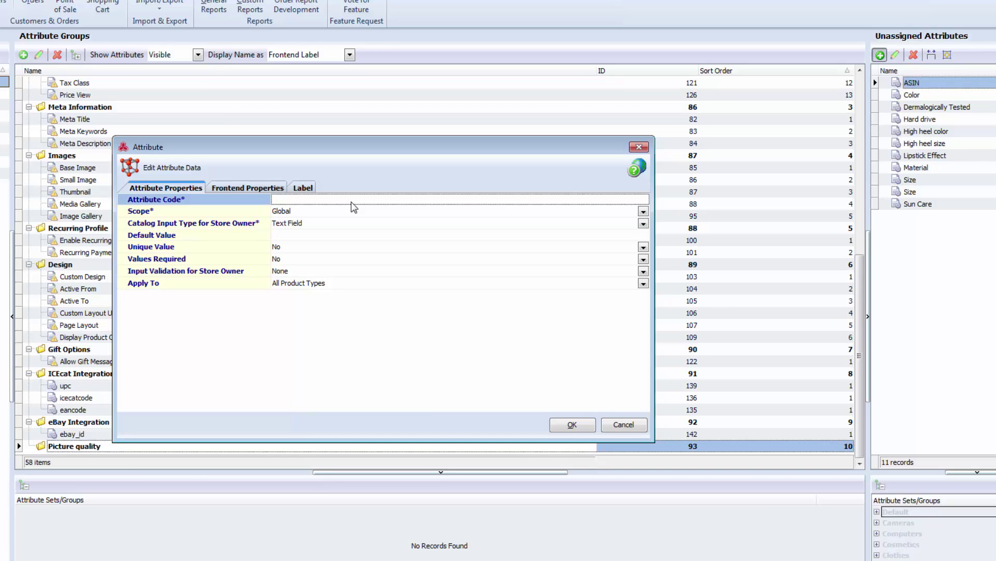
Define attribute code megapixels as a Text Field with Values Required set to Yes
type("megapixels")
left_click(322, 224)
left_click(322, 223)
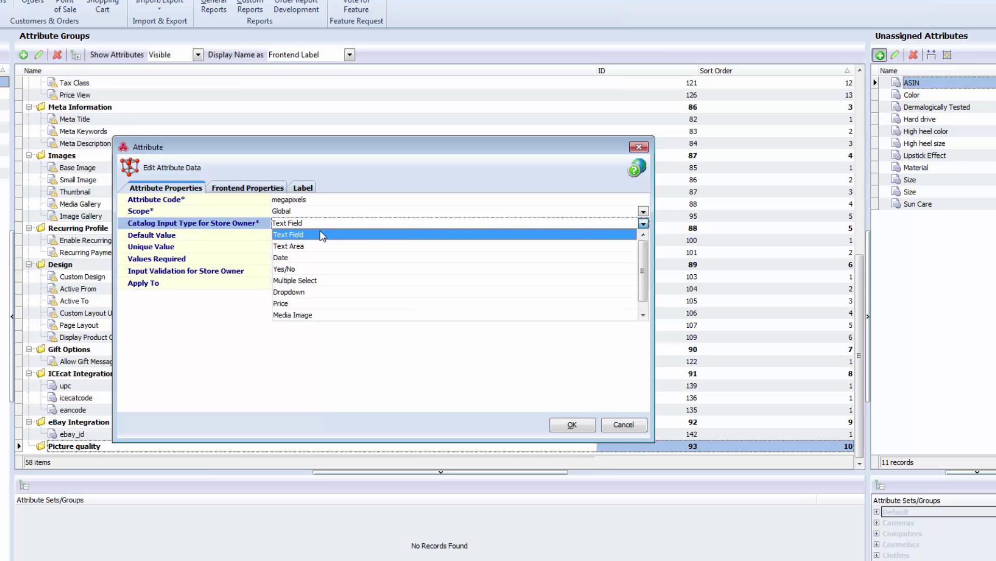
left_click(319, 233)
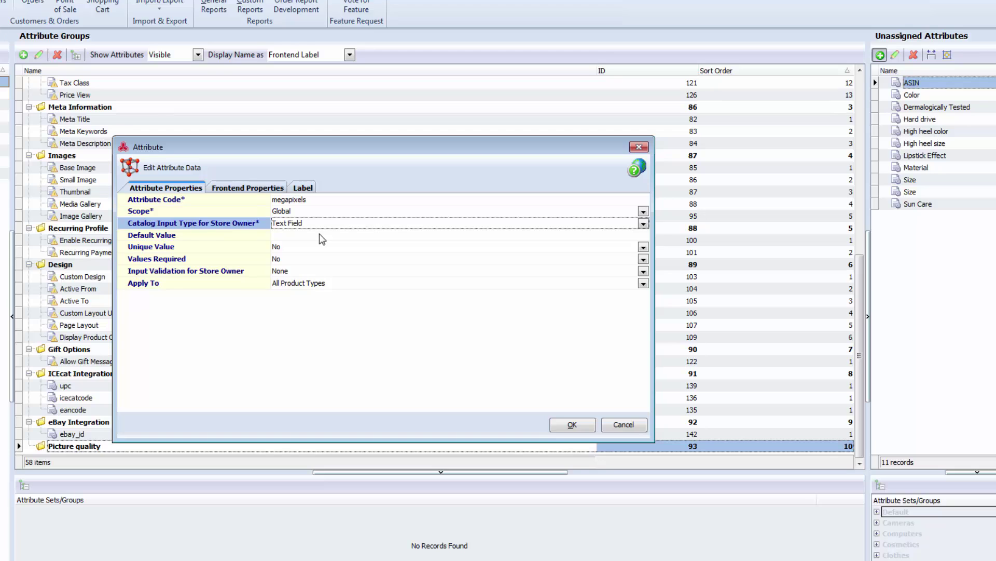
left_click(300, 260)
left_click(299, 261)
left_click(300, 272)
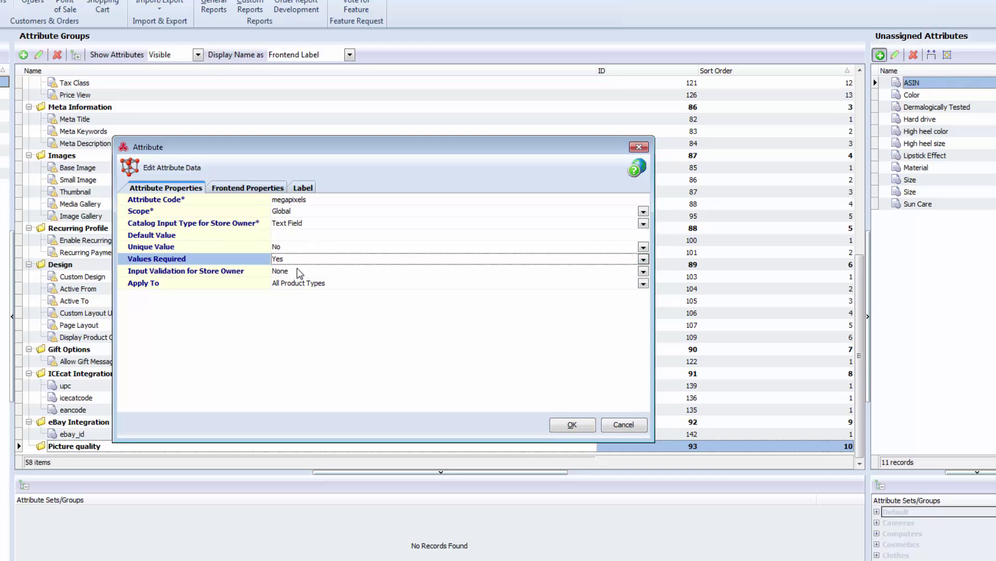
Make megapixels visible on the product view page and save the attribute
left_click(270, 188)
left_click(304, 297)
left_click(304, 299)
left_click(305, 308)
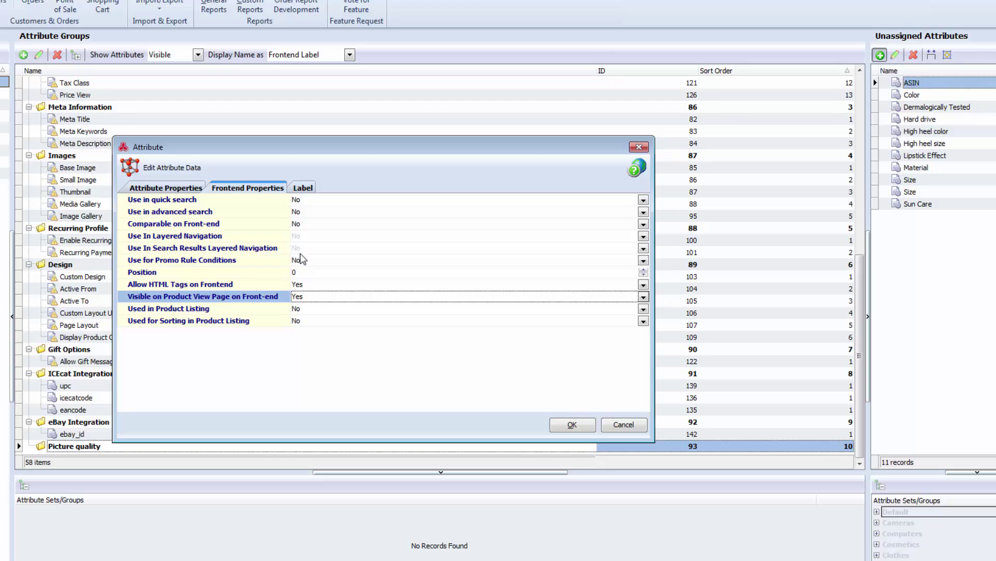
left_click(303, 188)
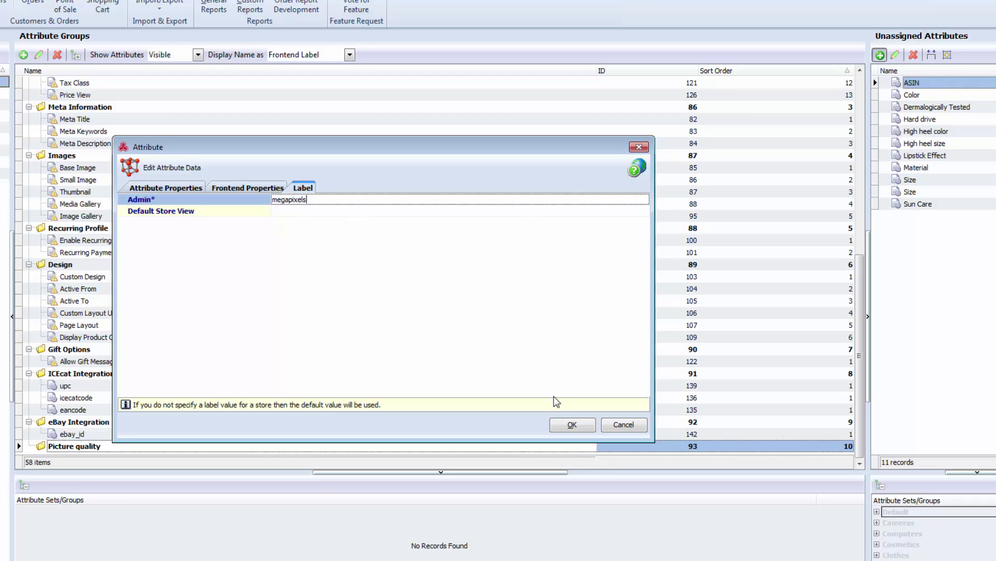
left_click(571, 426)
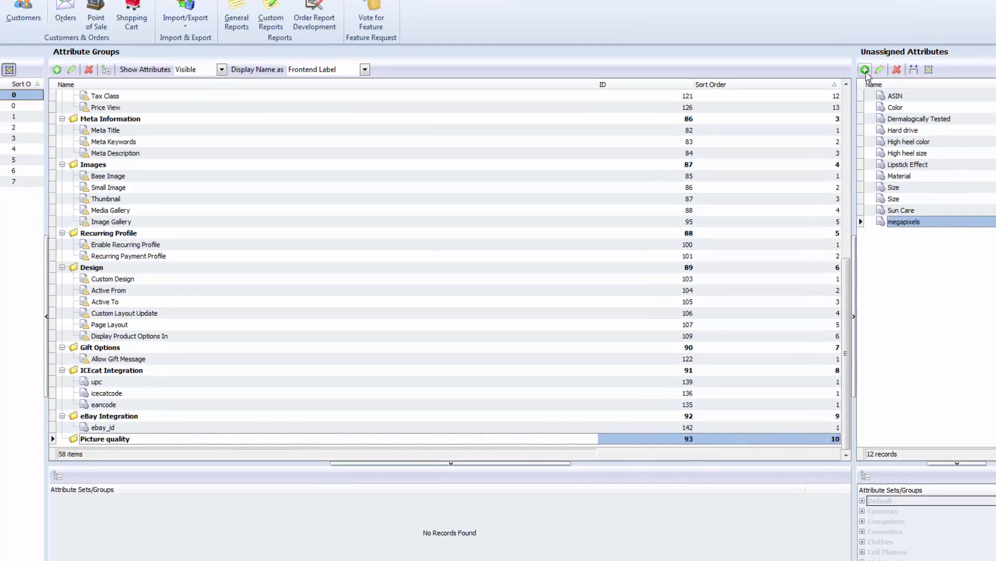
Start a new attribute coded len as a Dropdown with admin label lens
left_click(880, 54)
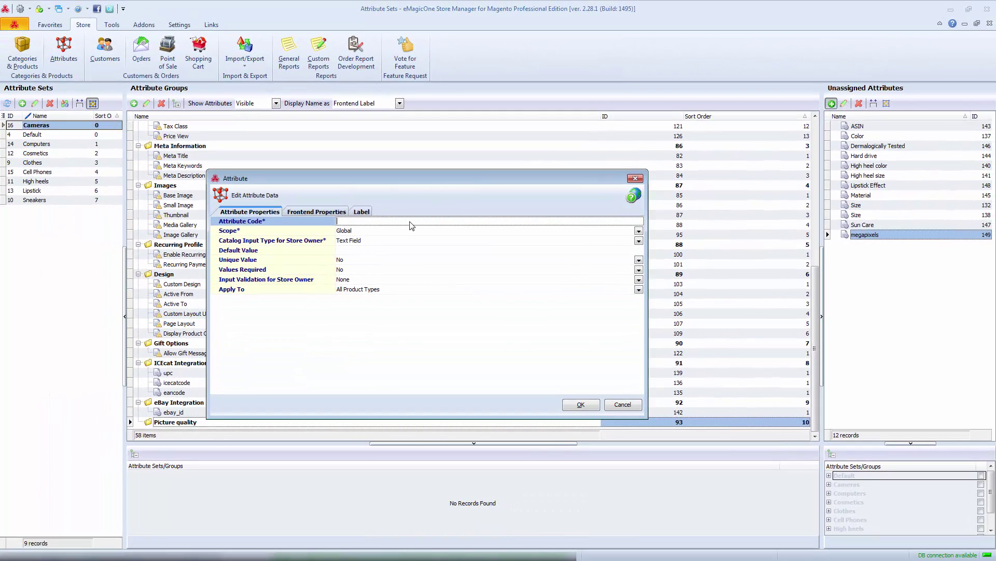
type("len")
left_click(371, 238)
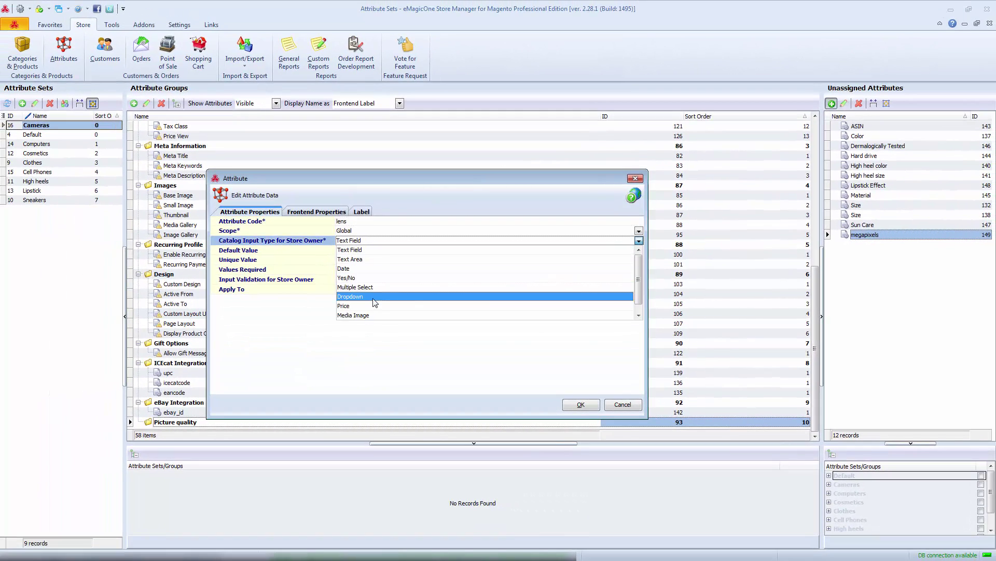
left_click(374, 298)
left_click(362, 211)
left_click(358, 220)
type("lens")
Add dropdown options 14 and 18 to lens and save the attribute
left_click(388, 211)
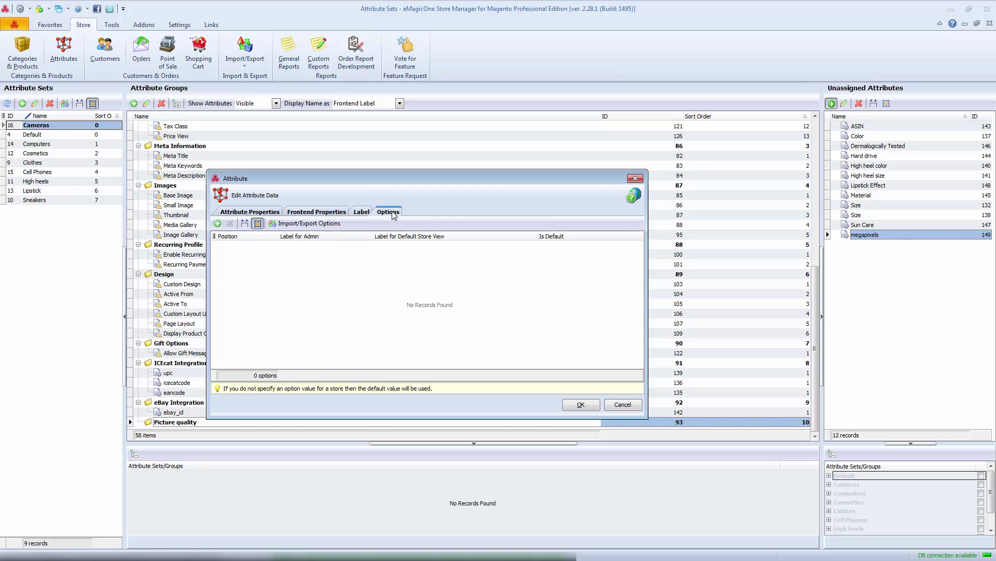
left_click(218, 224)
type("14")
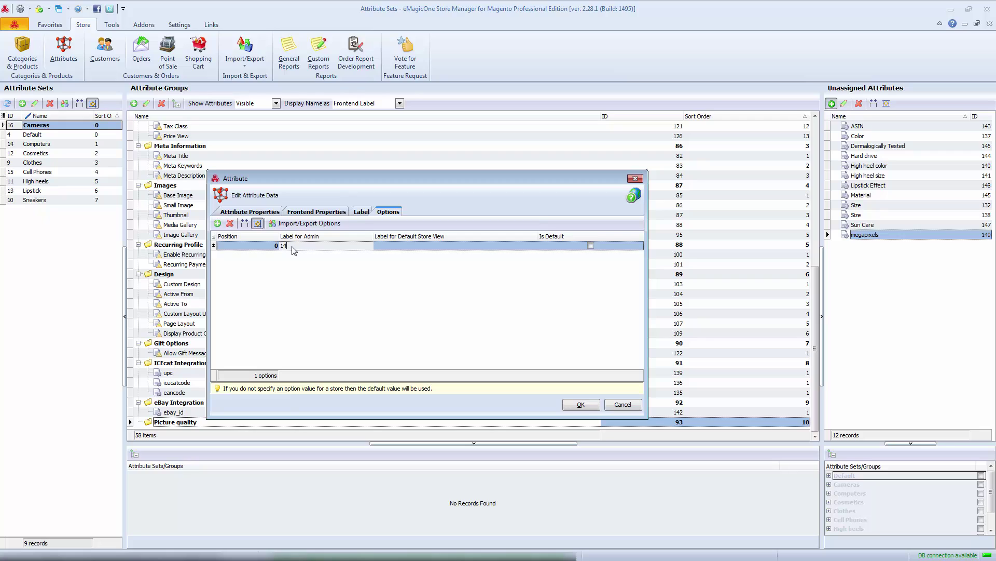
key("Return")
type("18")
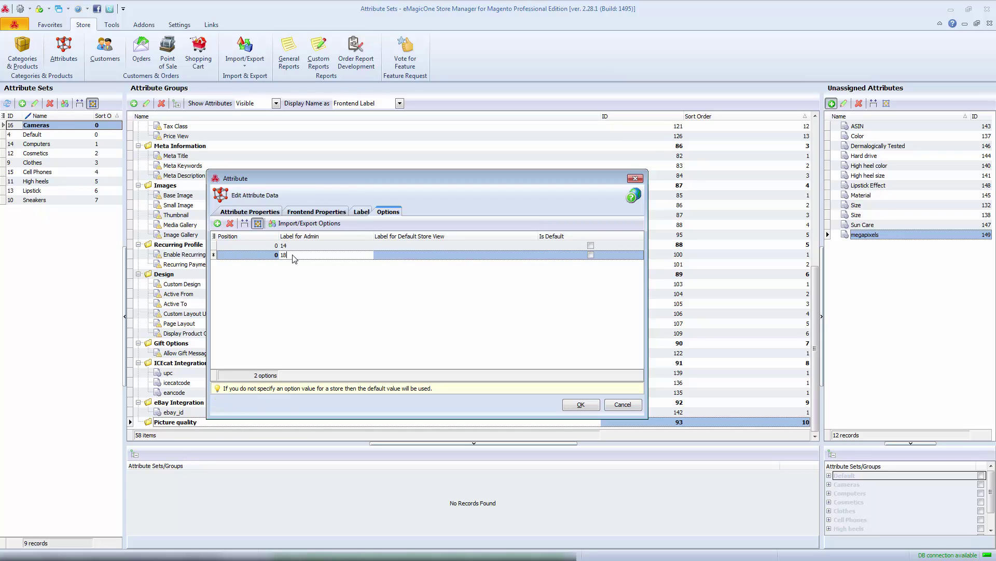
left_click(583, 407)
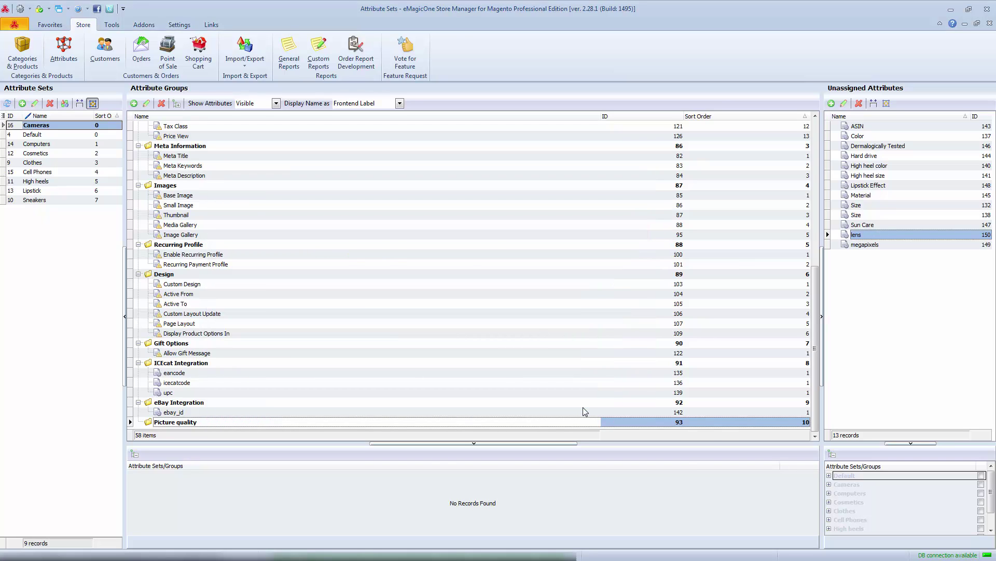
Drag megapixels and lens together into the Cameras set's Picture quality group
left_click(877, 245)
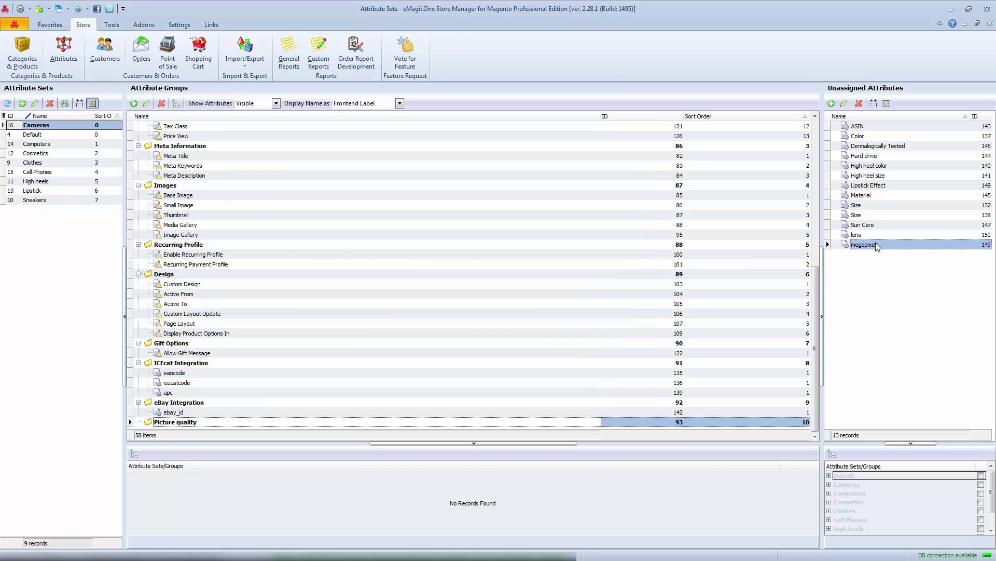
left_click(877, 236, "ctrl")
left_click_drag(877, 238, 196, 425)
left_click(200, 413)
left_click(23, 59)
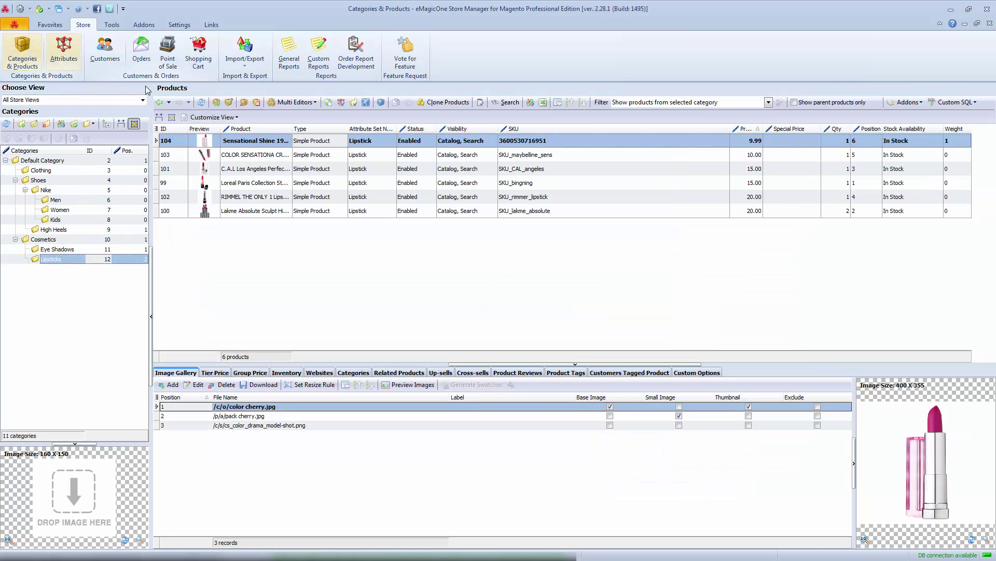
Start a new product based on the Cameras attribute set
left_click(217, 107)
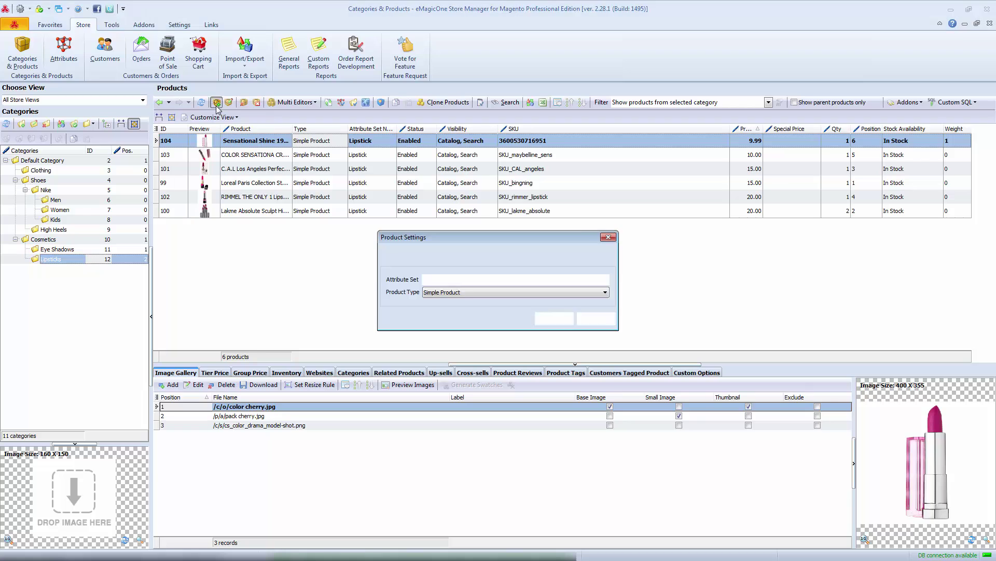
left_click(468, 279)
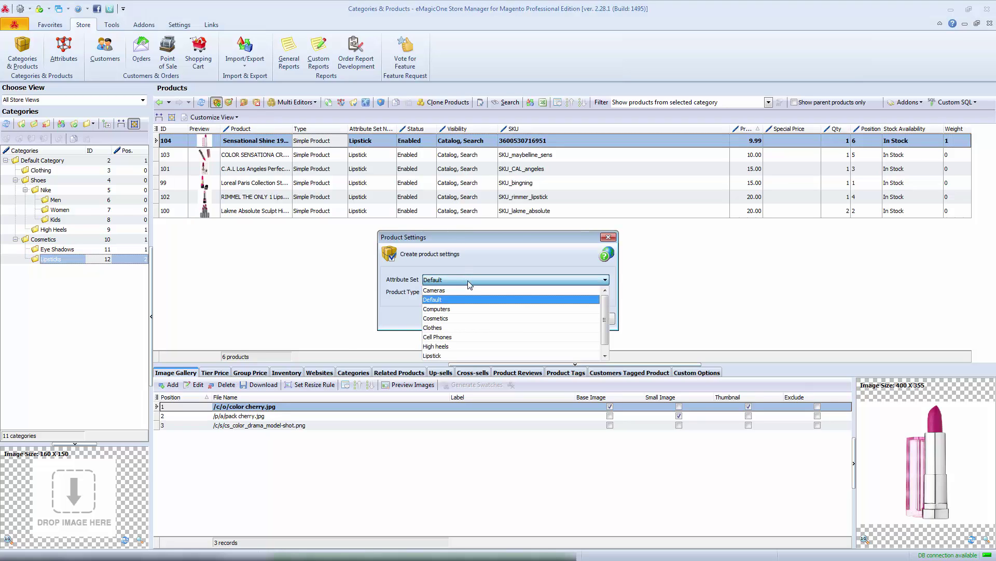
left_click(468, 288)
left_click(555, 318)
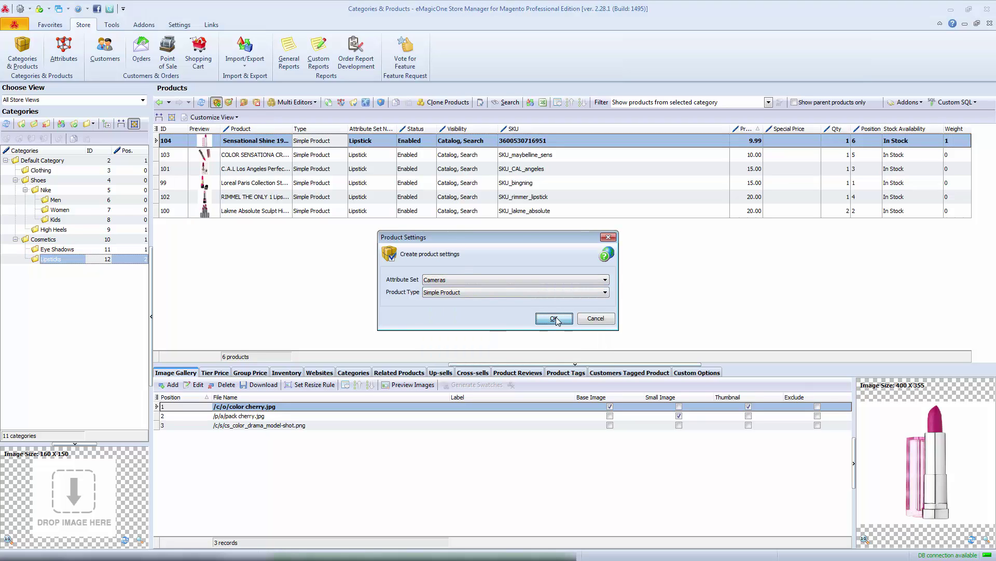
Enter name, description and short description Test, SKU Test1234 and weight 1
type("Test")
left_click(399, 224)
type("Test")
key("Tab")
type("Test")
key("Tab")
type("Test1234")
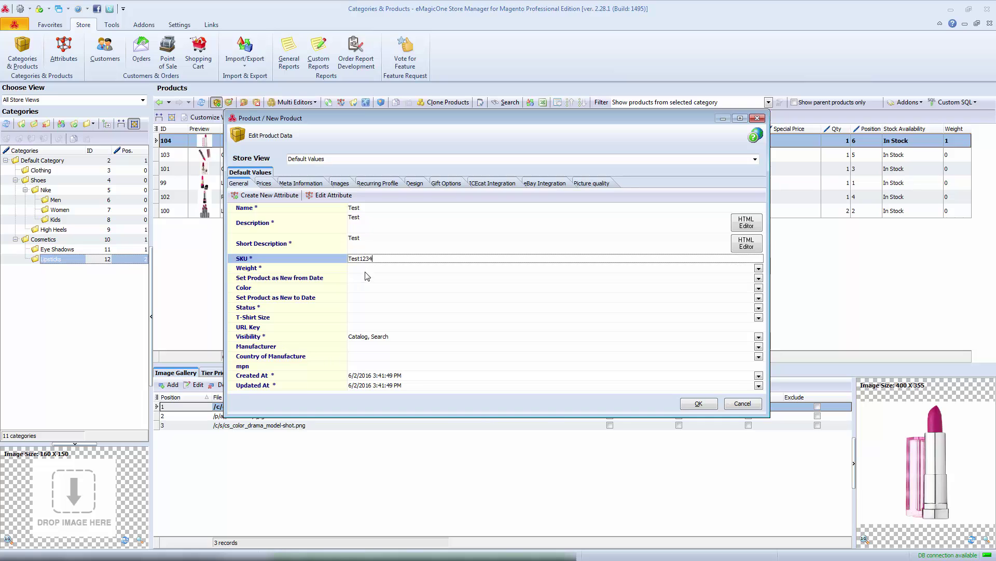
left_click(363, 269)
type("1")
Enable the product and set its price to 100 with tax class None
left_click(356, 308)
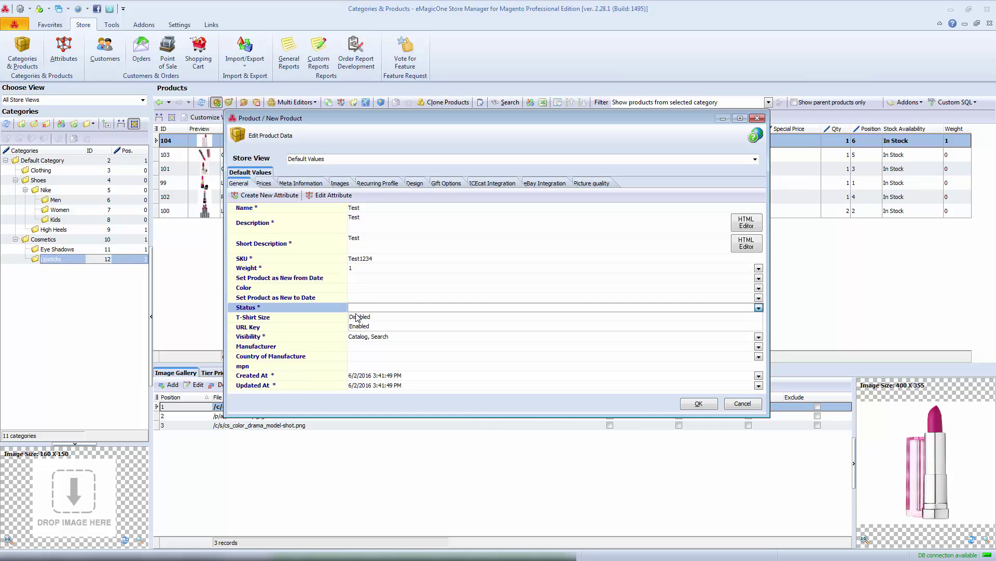
left_click(360, 326)
left_click(264, 183)
type("100")
left_click(366, 277)
left_click(373, 285)
Set lens to 18, save the Test product, and view its storefront page
left_click(586, 185)
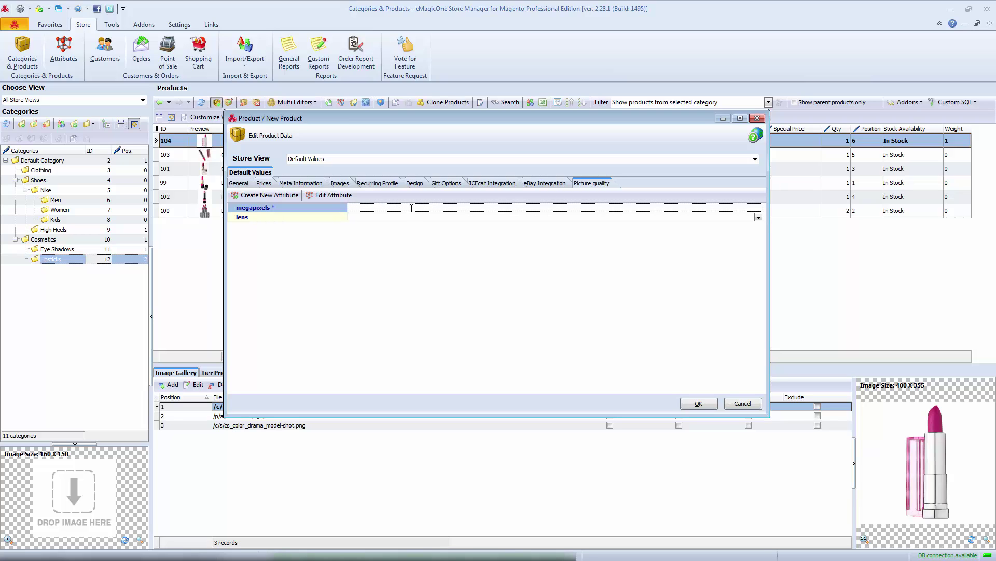
left_click(385, 217)
left_click(384, 217)
left_click(374, 237)
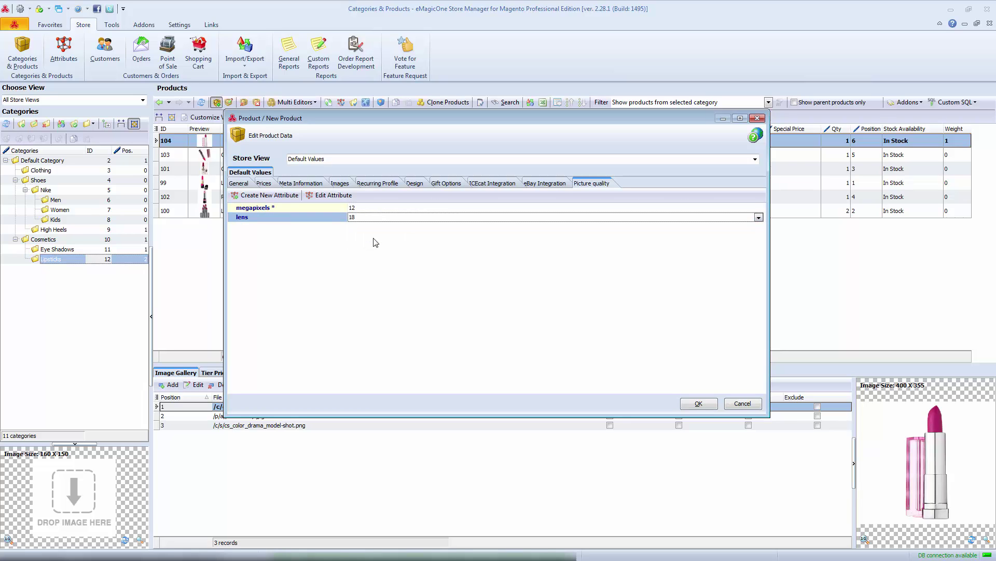
left_click(698, 404)
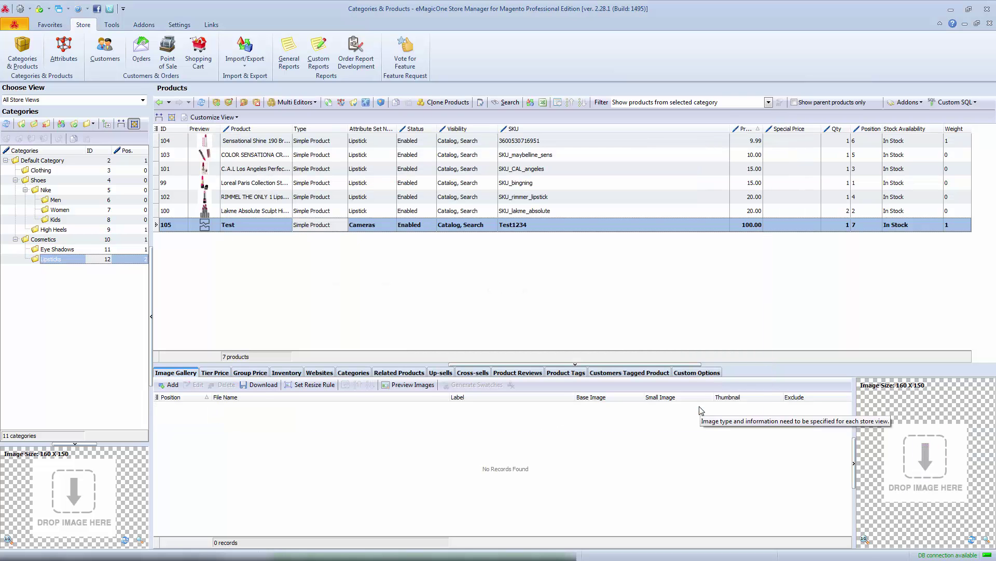
right_click(420, 230)
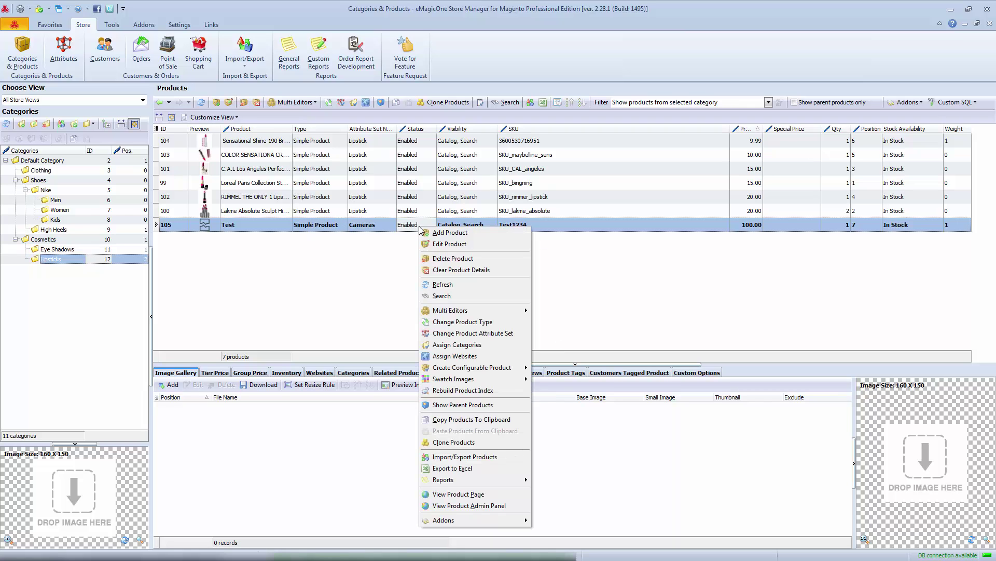
left_click(449, 494)
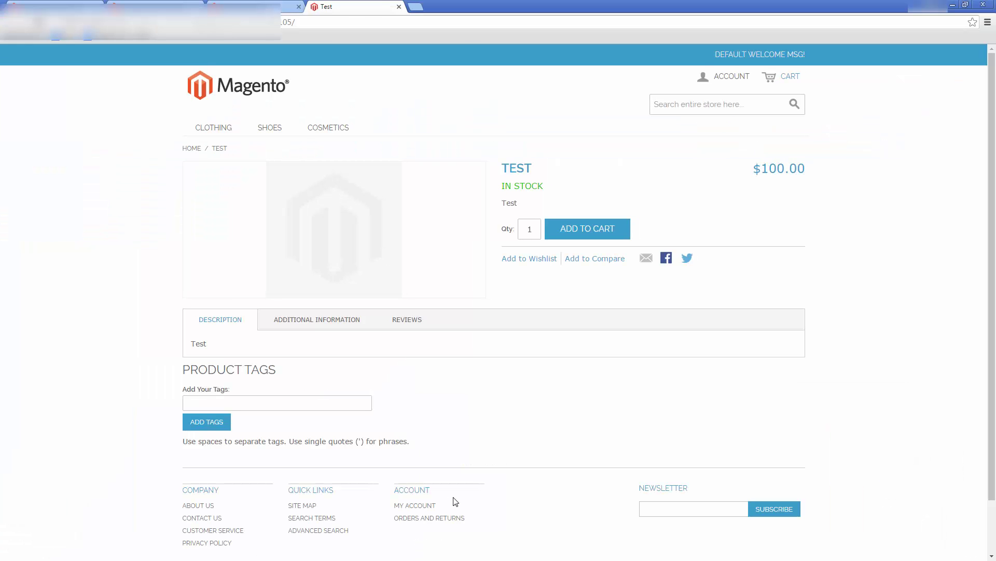
Check the Test product's Additional Information shows Megapixels 12 and Lens 18, then return to Store Manager
left_click(358, 327)
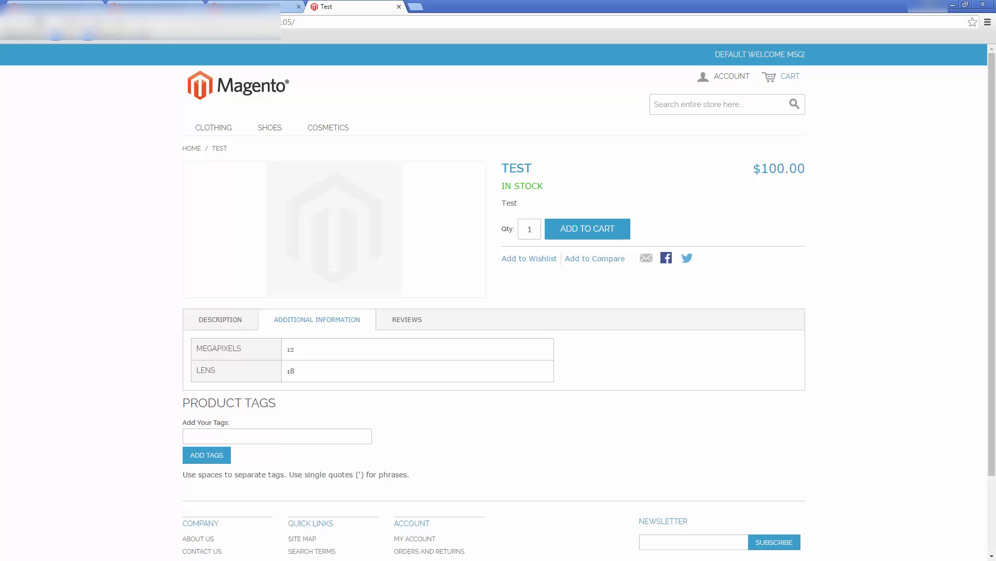
key("alt+Tab")
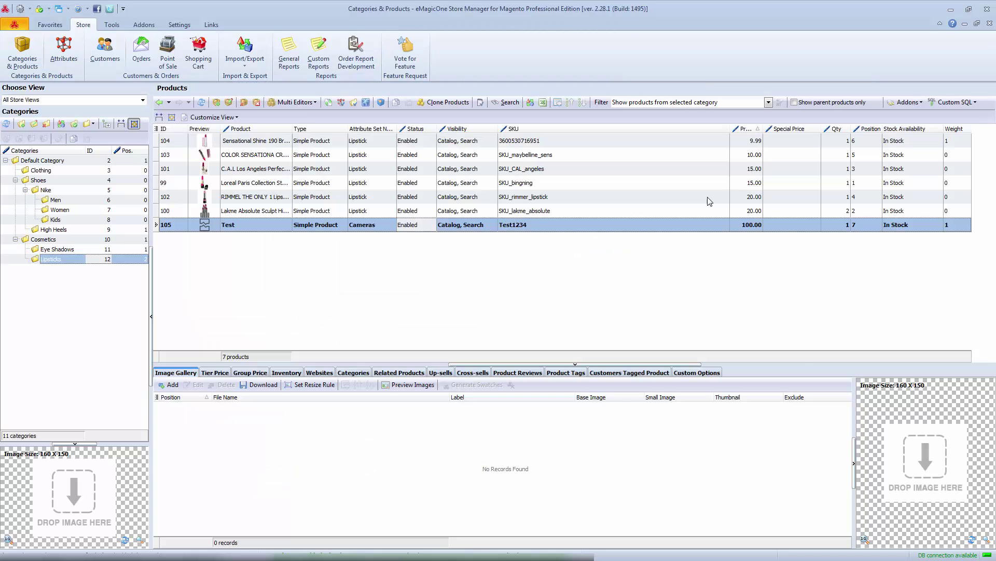
Launch the attribute set import/export wizard from the Attribute Sets page, then request closing it
left_click(63, 51)
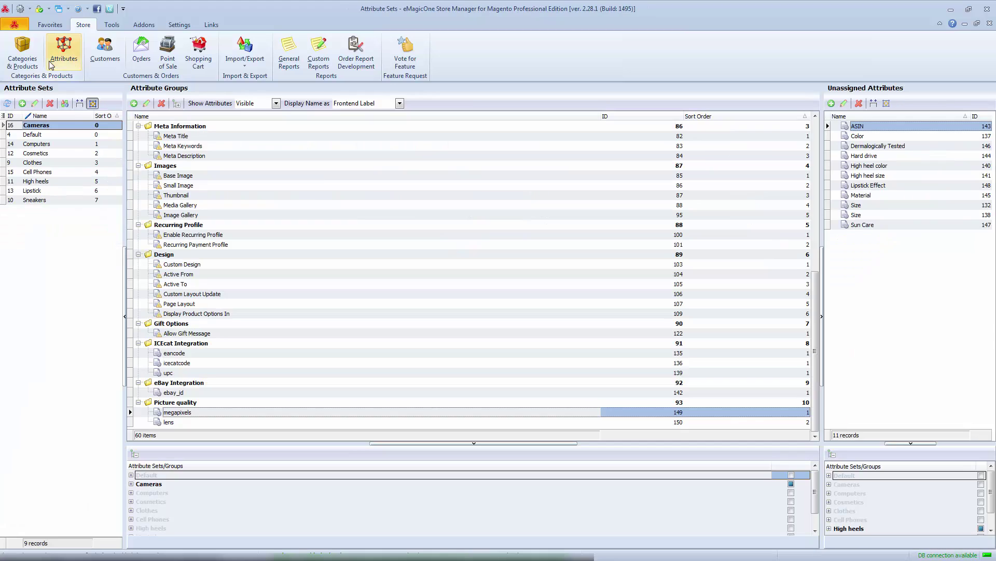
left_click(65, 104)
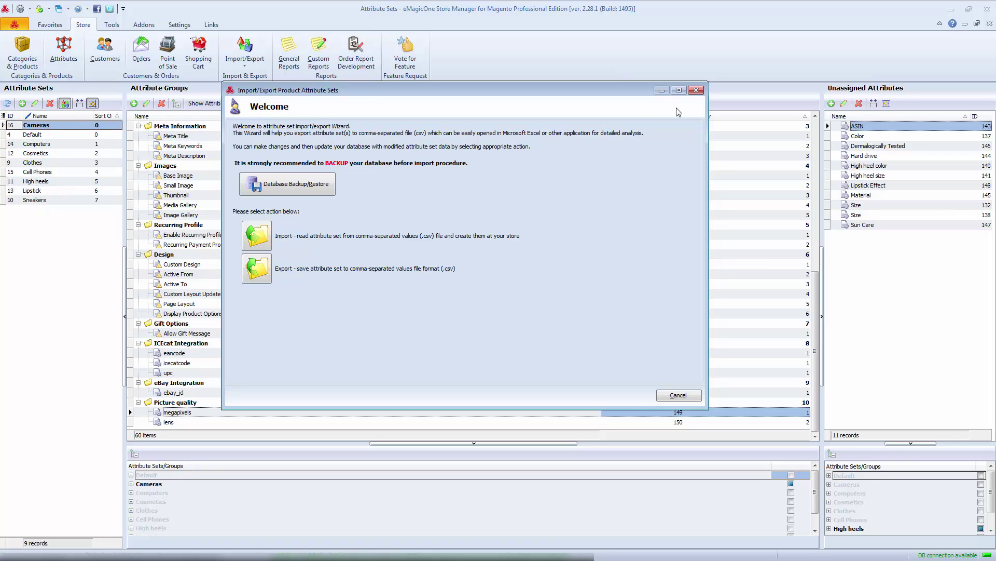
left_click(696, 91)
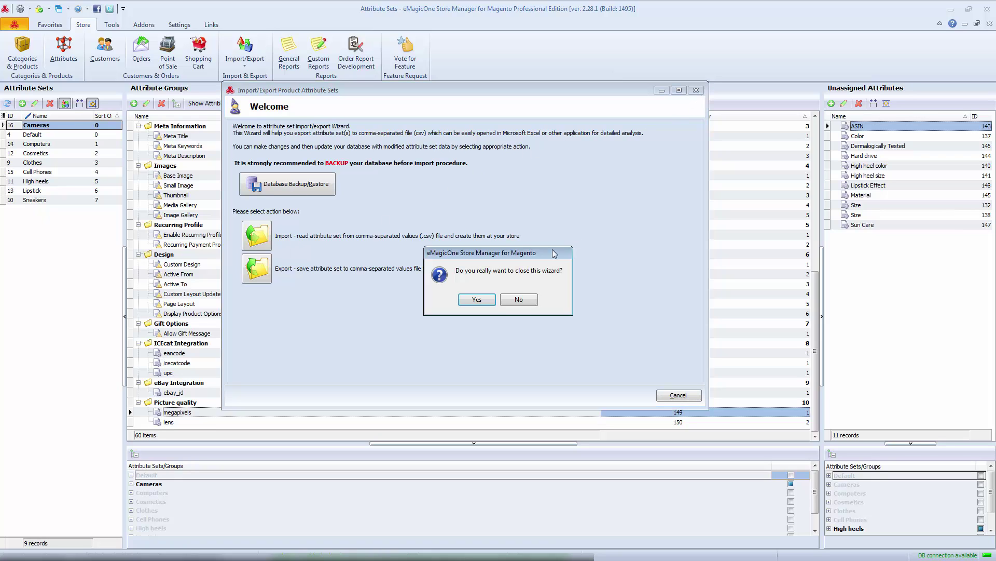